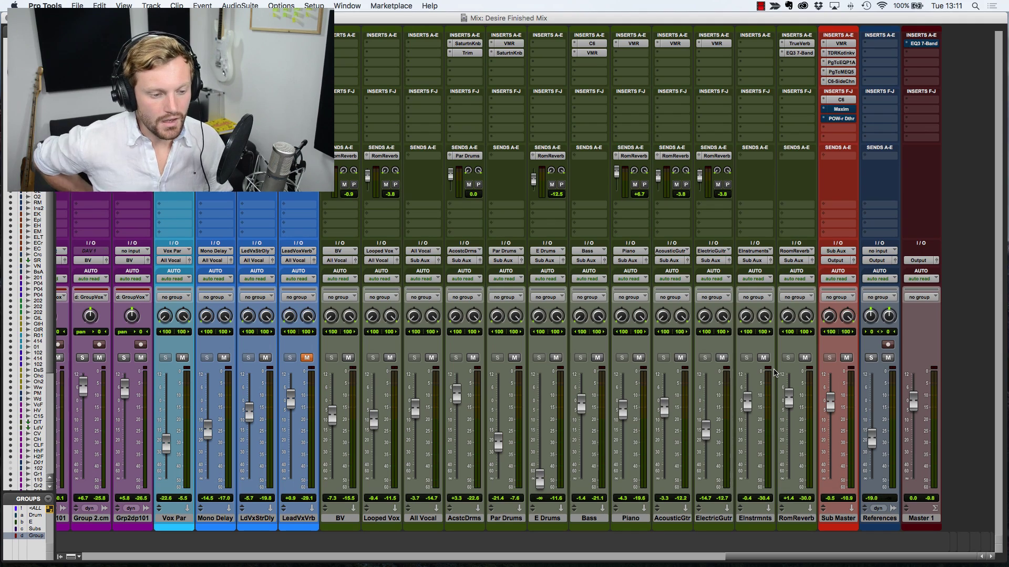
# Survey the mixer's channels from the submix auxes and vocals through guitars, pianos, basses and electronic drums
pyautogui.hscroll(-15, 590, 323)
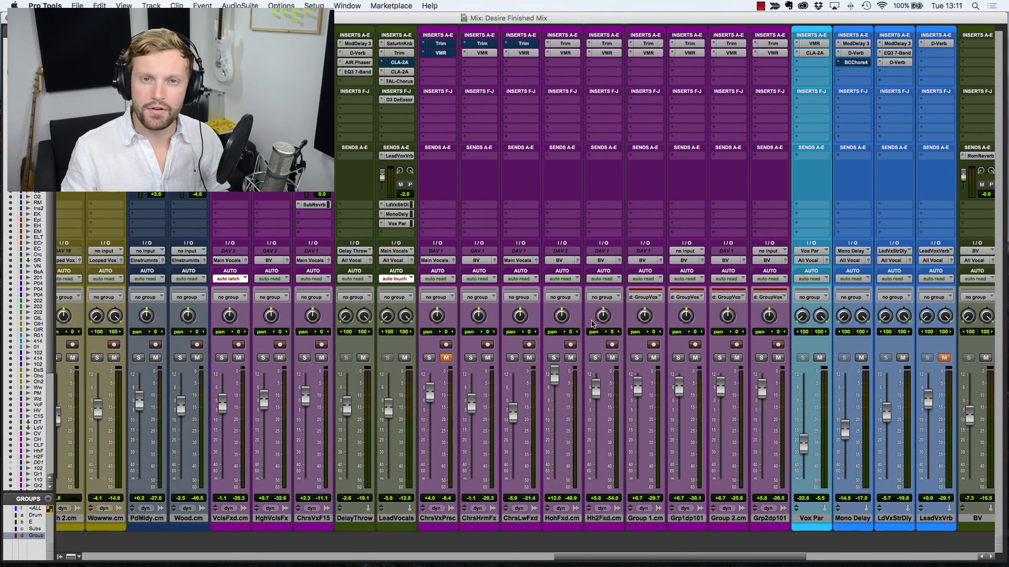
pyautogui.hscroll(-14, 587, 323)
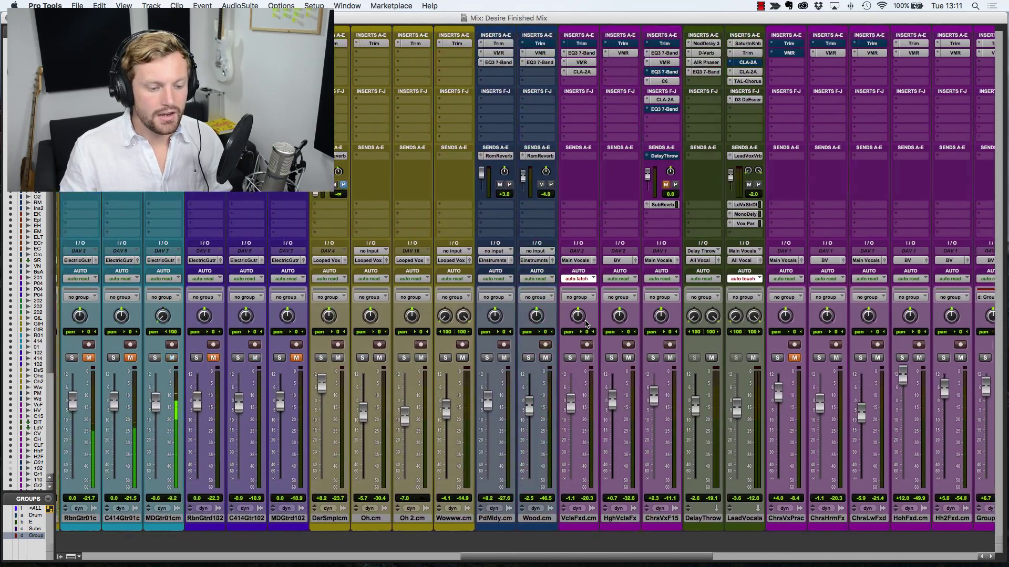
pyautogui.hscroll(-13, 586, 322)
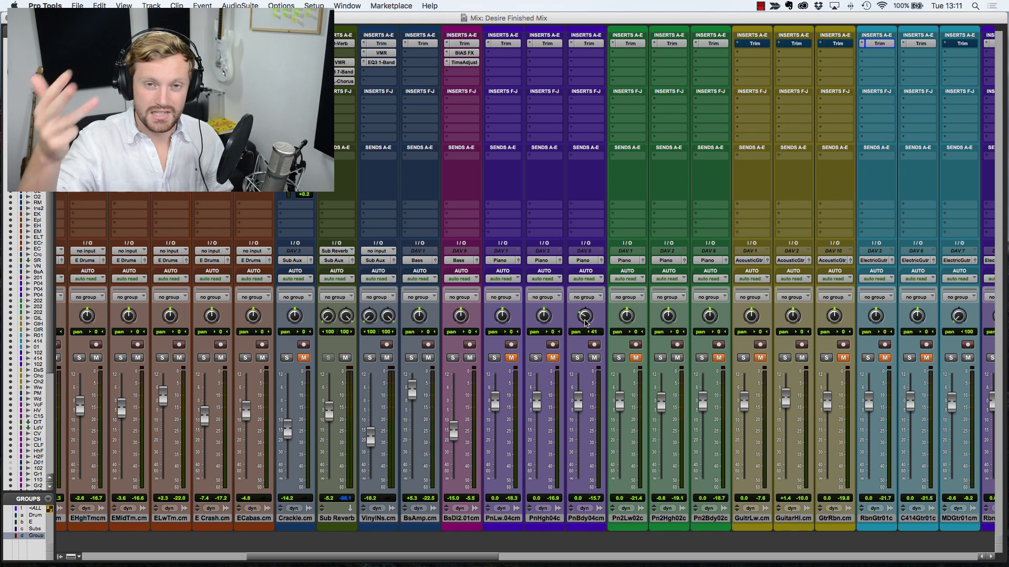
pyautogui.hscroll(-6, 586, 323)
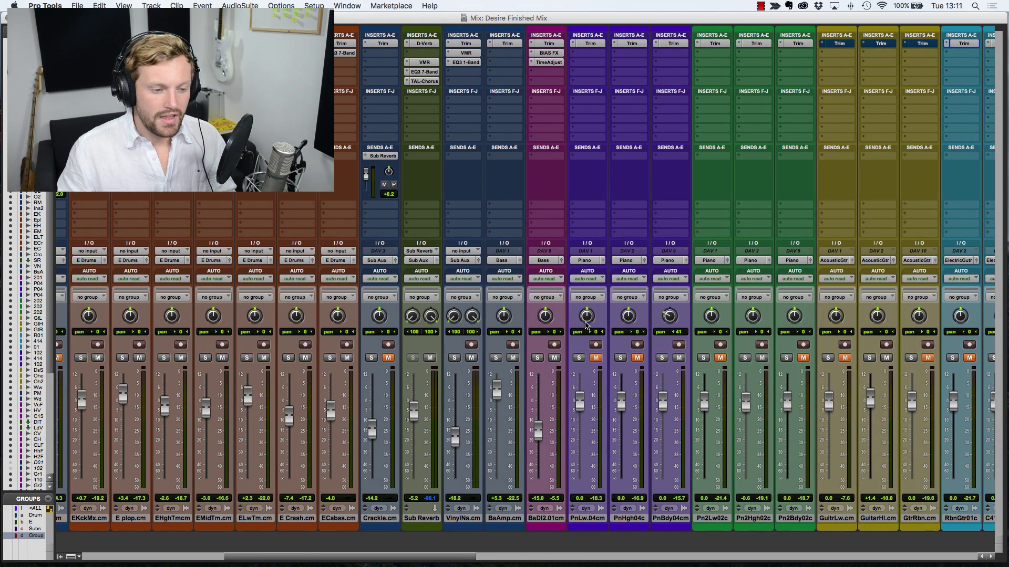
pyautogui.hscroll(1, 592, 322)
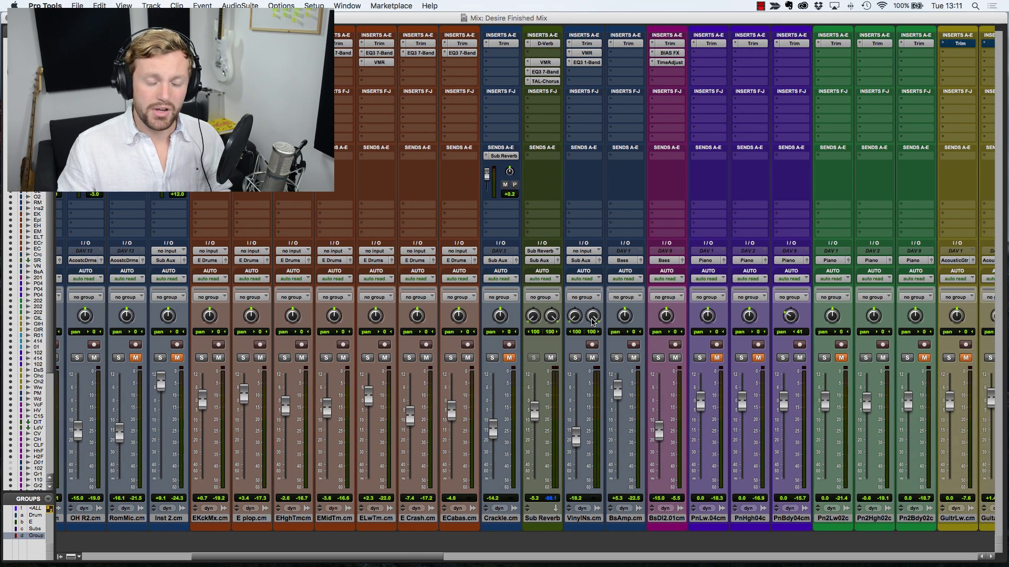
pyautogui.hscroll(4, 592, 322)
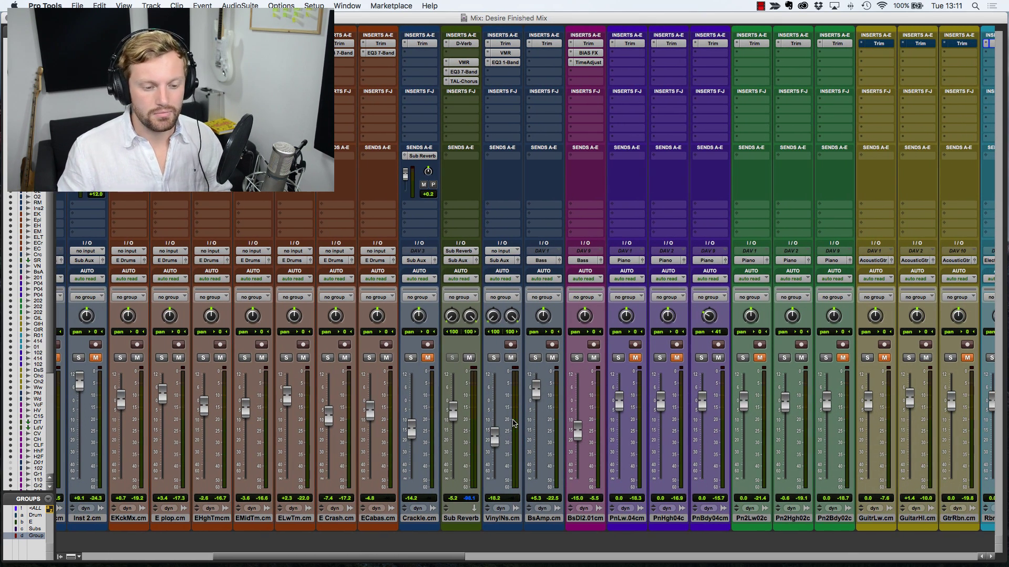
pyautogui.hscroll(11, 505, 429)
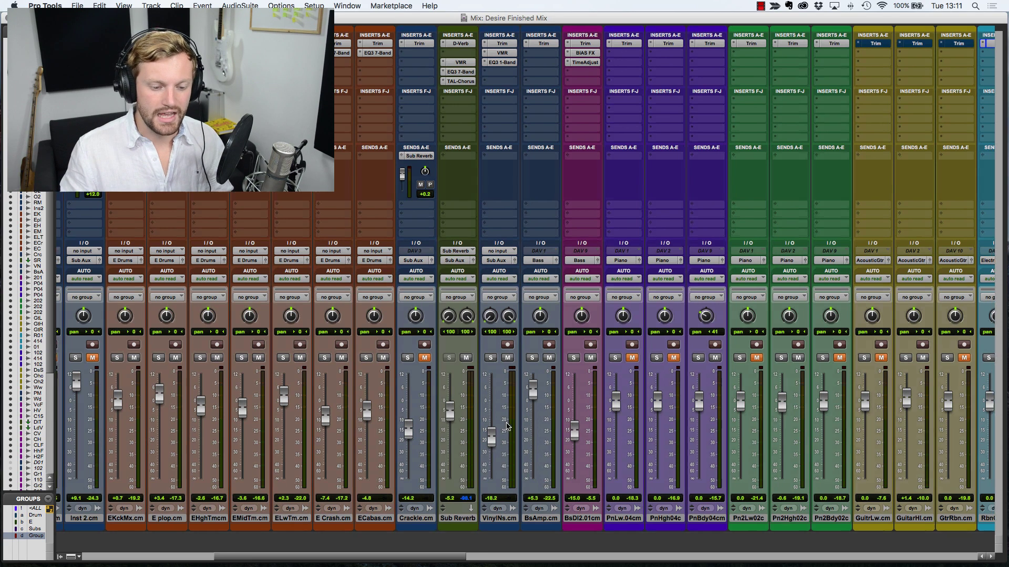
pyautogui.hscroll(1, 507, 426)
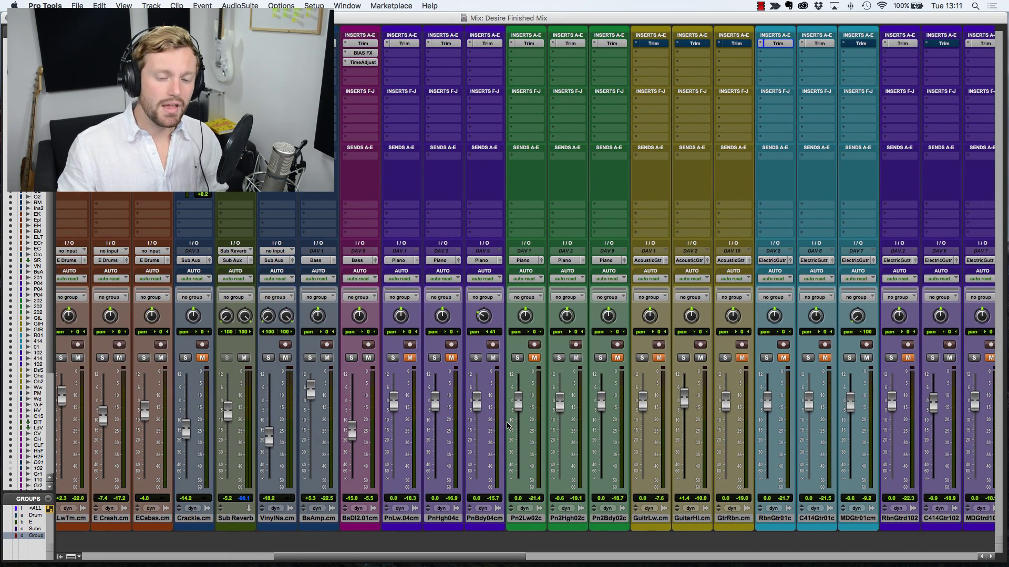
pyautogui.hscroll(2, 511, 425)
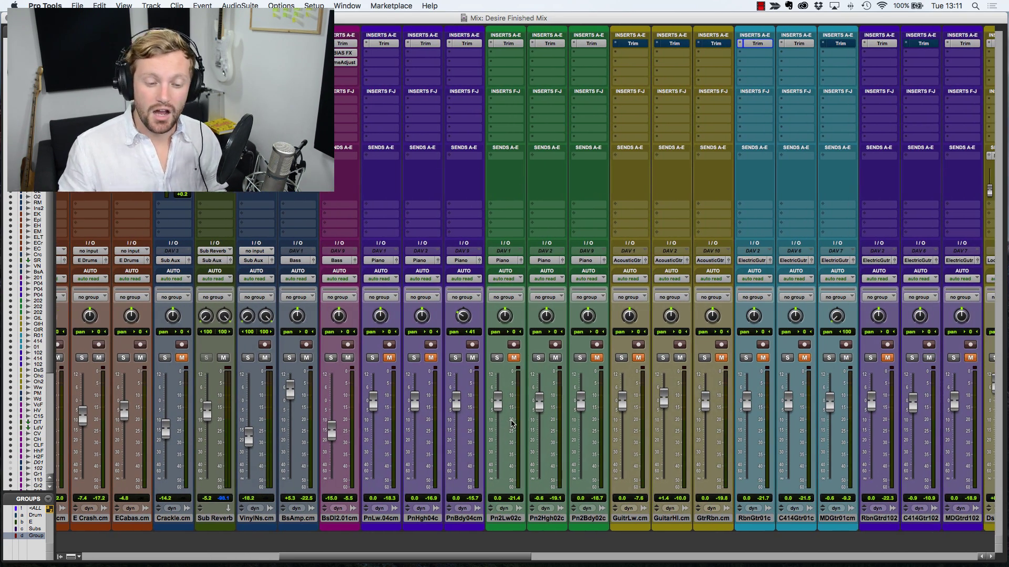
pyautogui.hscroll(7, 512, 424)
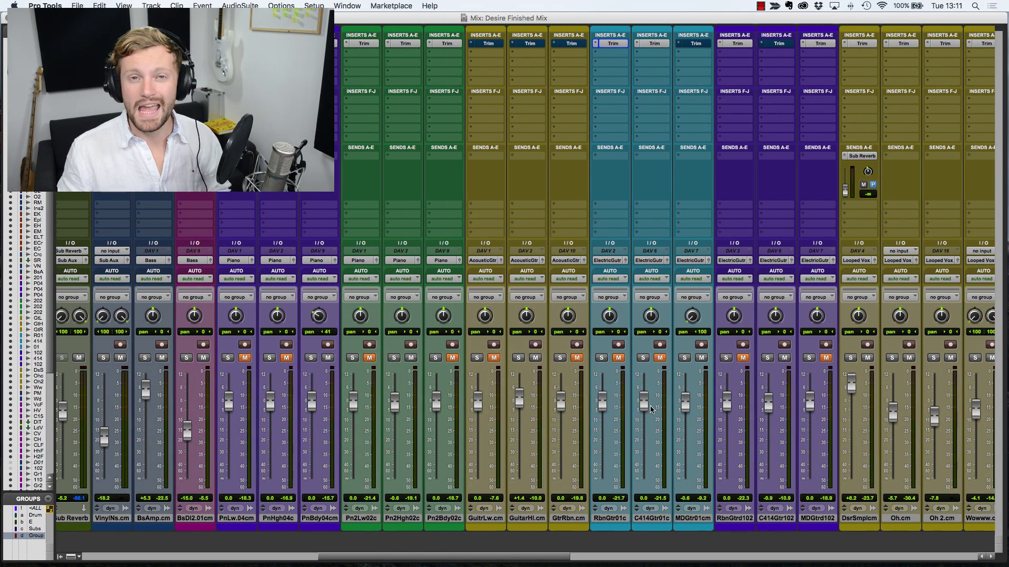
# Solo the seven electronic drum tracks from EKckMx.cm through ECabas.cm to hear them together, and clear the solos
pyautogui.hscroll(-20, 535, 395)
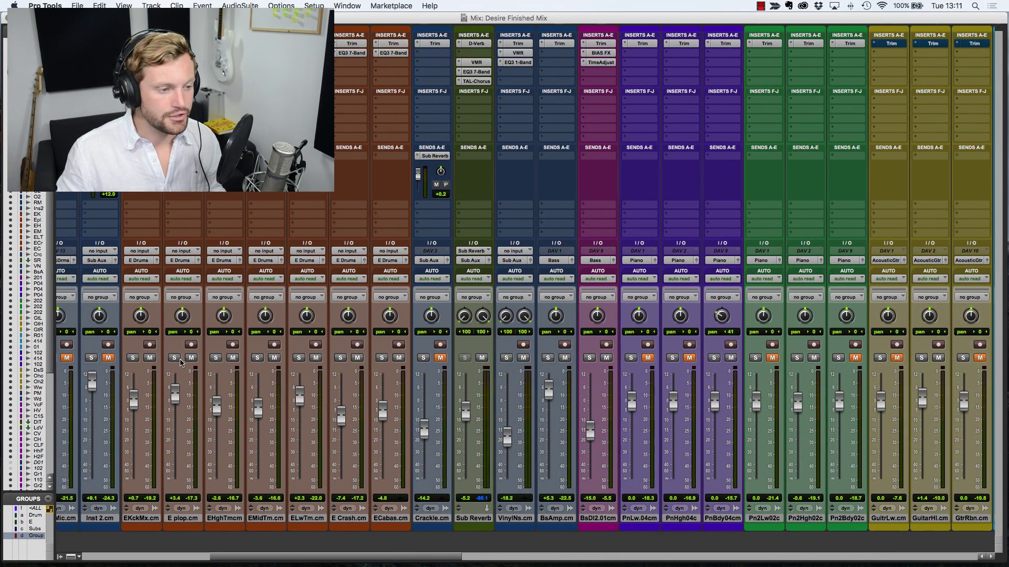
pyautogui.click(132, 358)
pyautogui.click(173, 357)
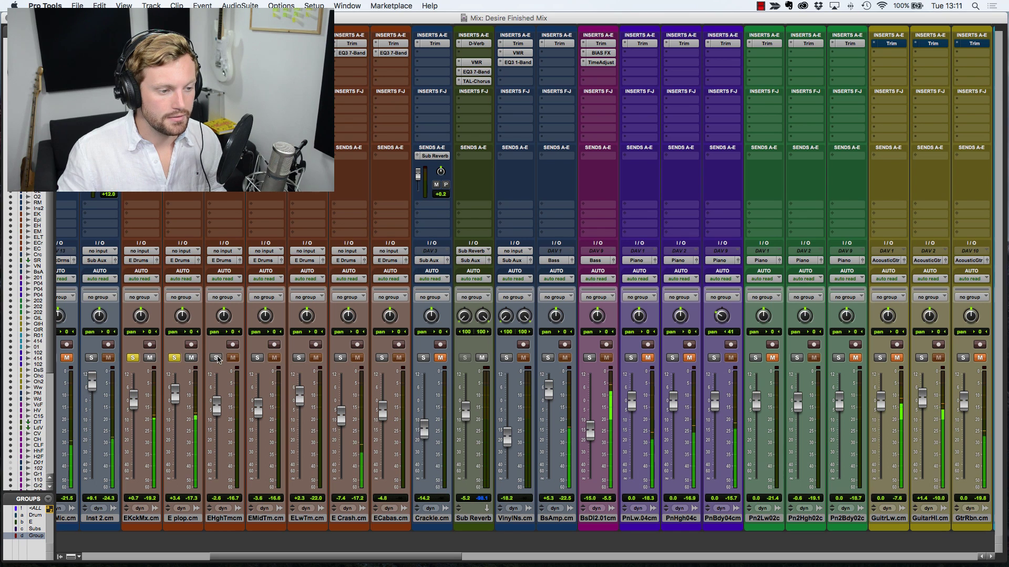
pyautogui.click(216, 358)
pyautogui.click(257, 358)
pyautogui.click(297, 357)
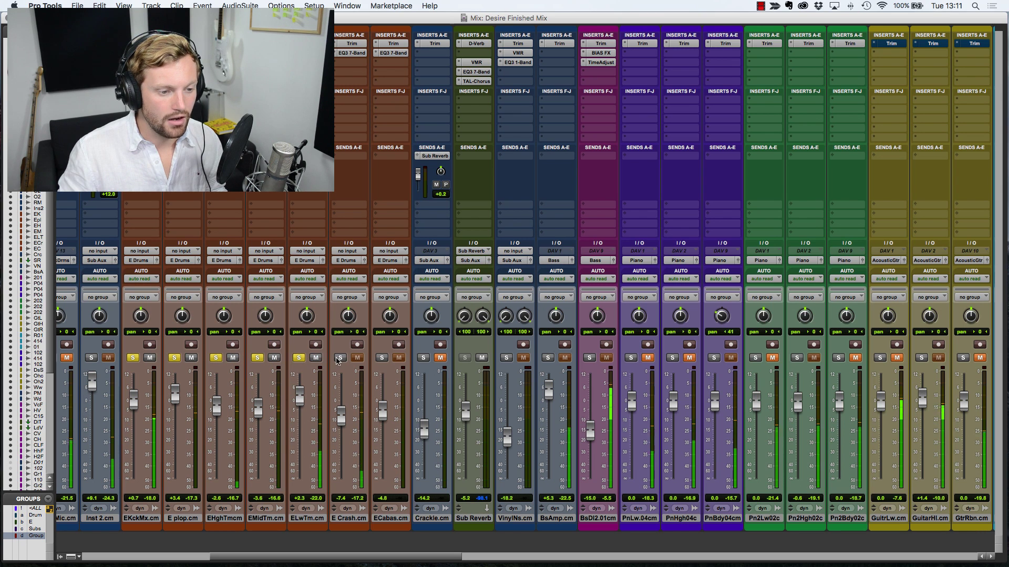
pyautogui.click(340, 358)
pyautogui.click(381, 357)
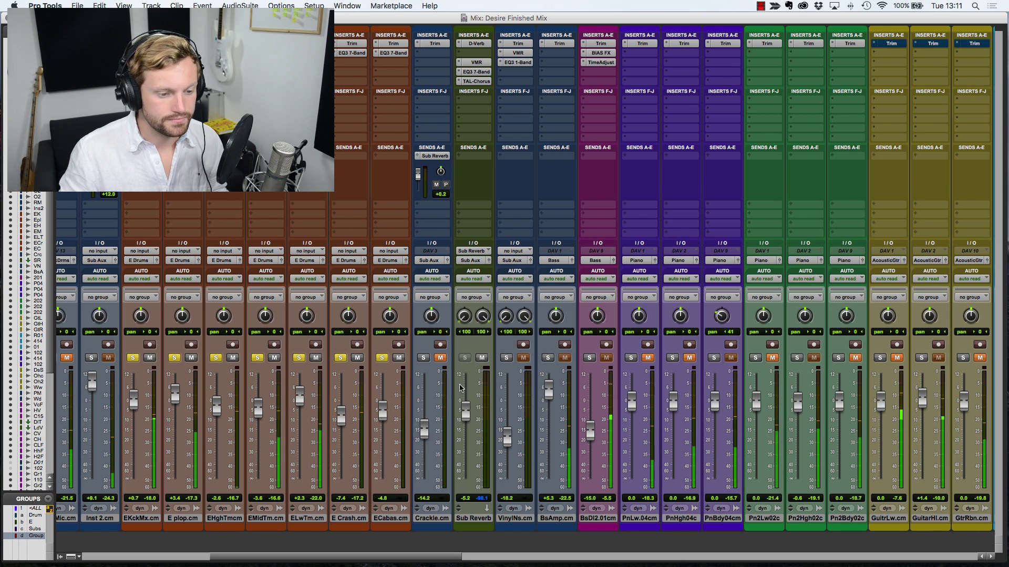
pyautogui.keyDown('alt'); pyautogui.click(258, 358); pyautogui.keyUp('alt')
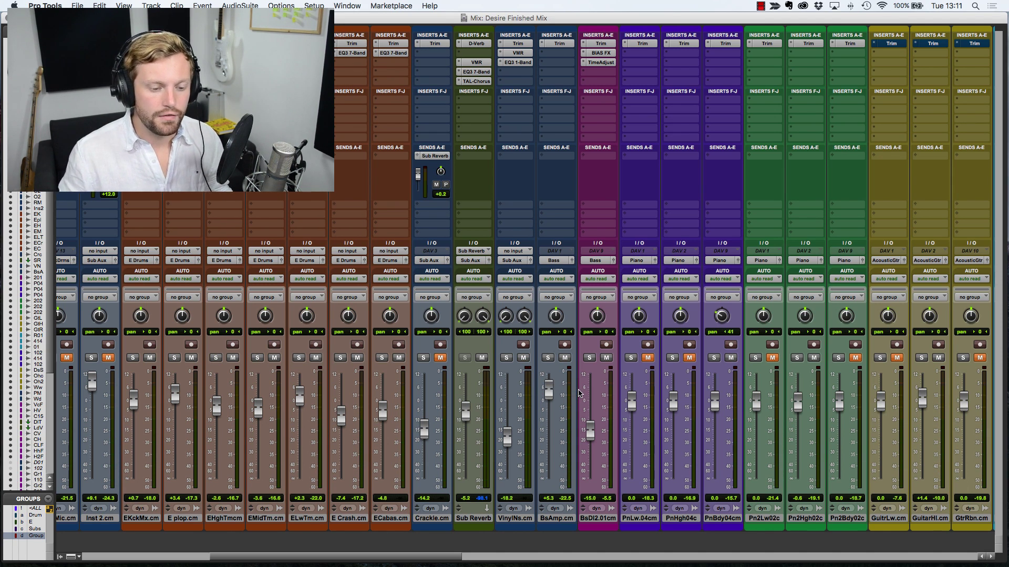
# Return the E plop.cm electronic drum track's pan to centre (0) and clear all track solos
pyautogui.hscroll(-10, 574, 395)
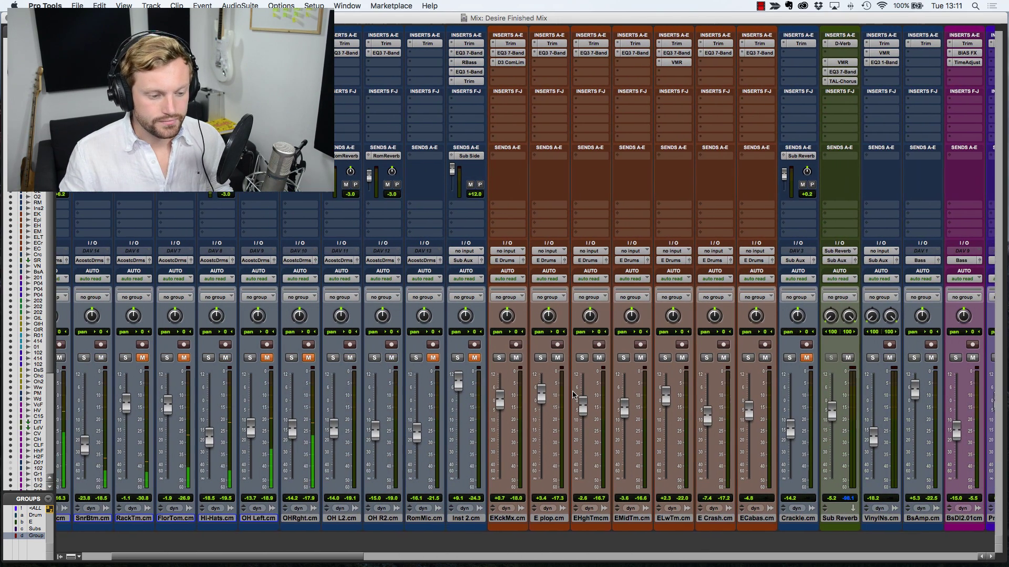
pyautogui.hscroll(-2, 548, 394)
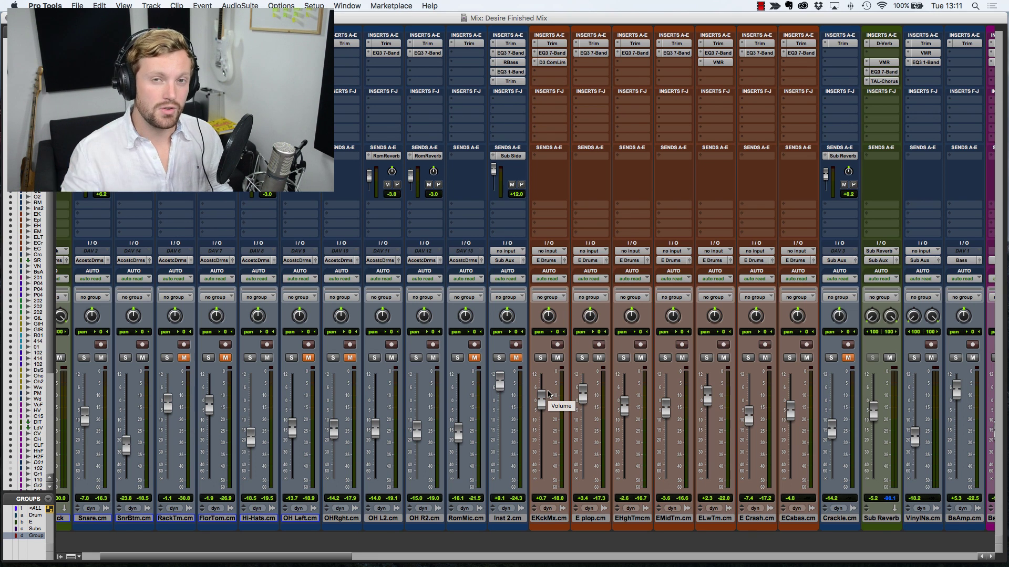
pyautogui.hscroll(8, 548, 394)
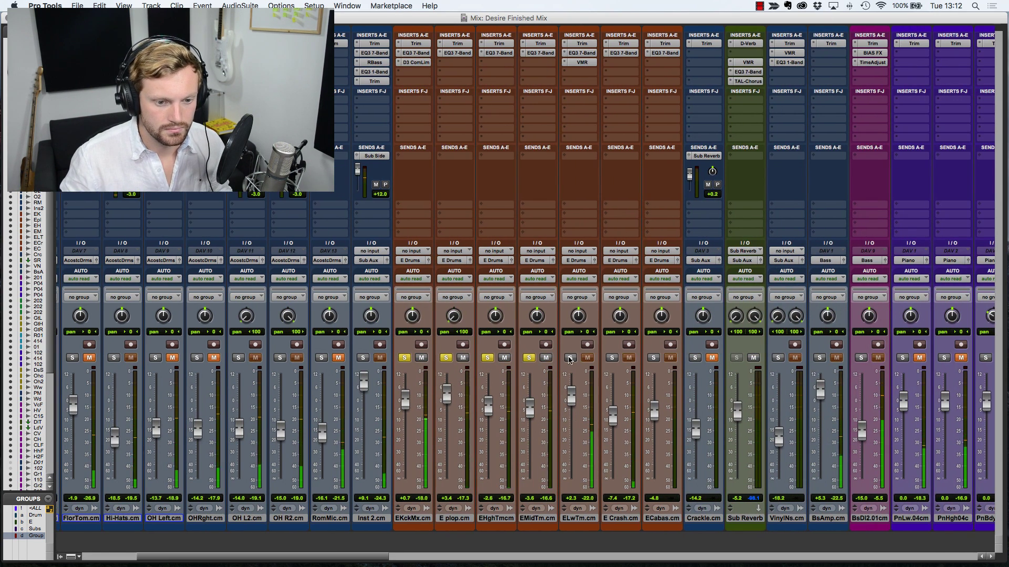
pyautogui.hscroll(6, 545, 333)
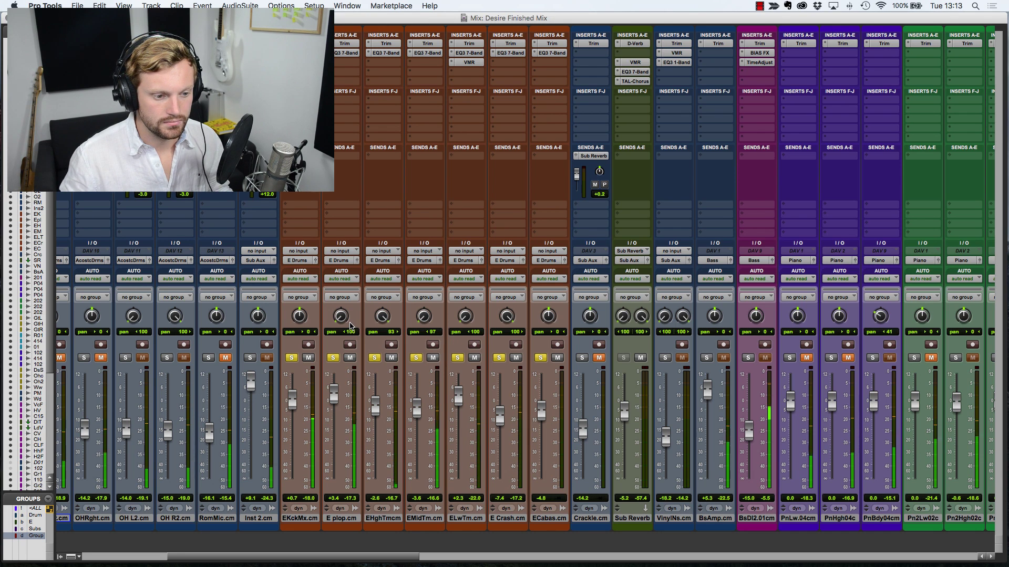
pyautogui.moveTo(350, 326); pyautogui.dragTo(361, 361)
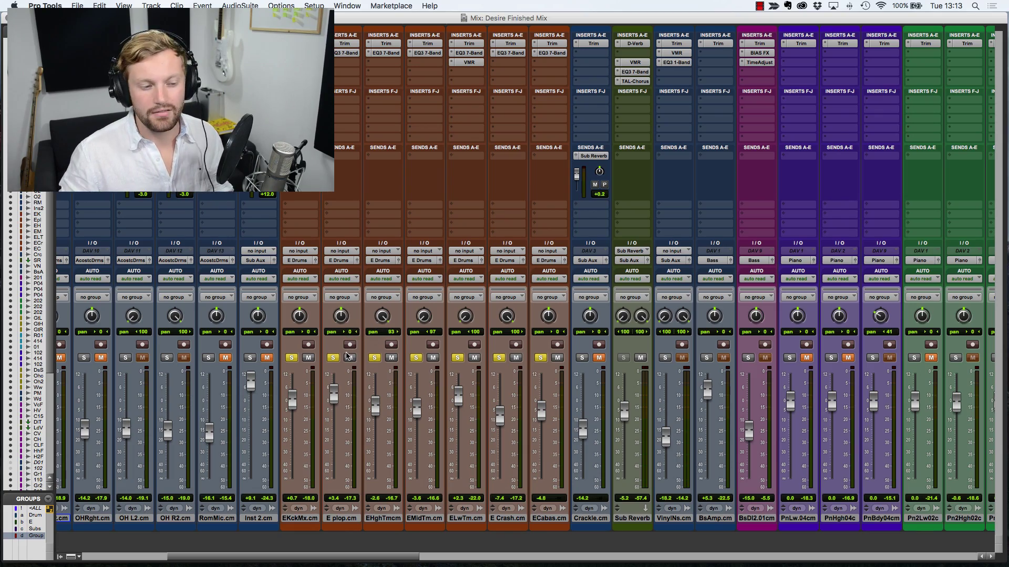
pyautogui.keyDown('alt'); pyautogui.click(334, 359); pyautogui.keyUp('alt')
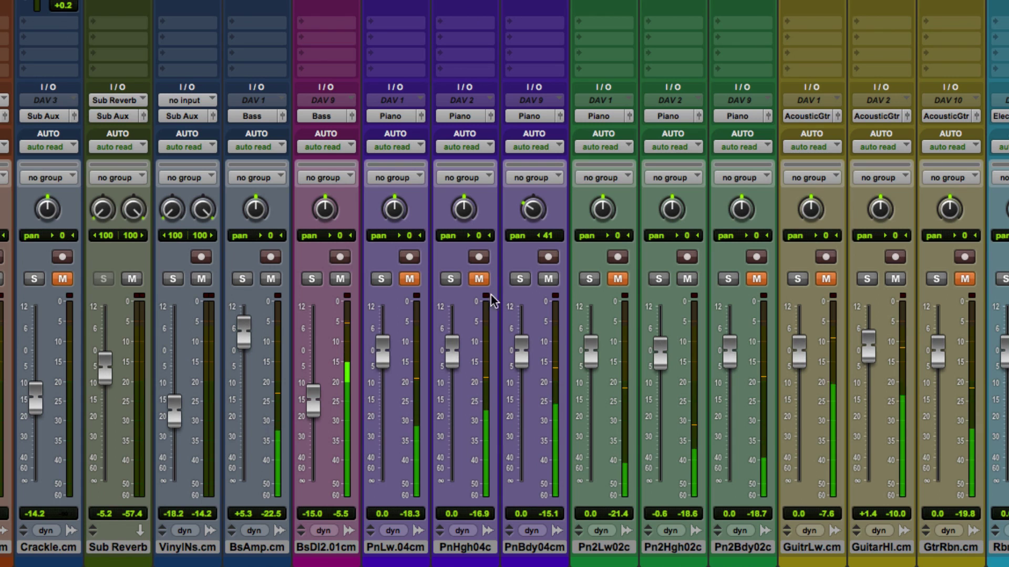
# Solo the PnBdy04cm piano track and pan it 100 left, and solo Pn2Hgh02c and pan it 100 right
pyautogui.click(521, 279)
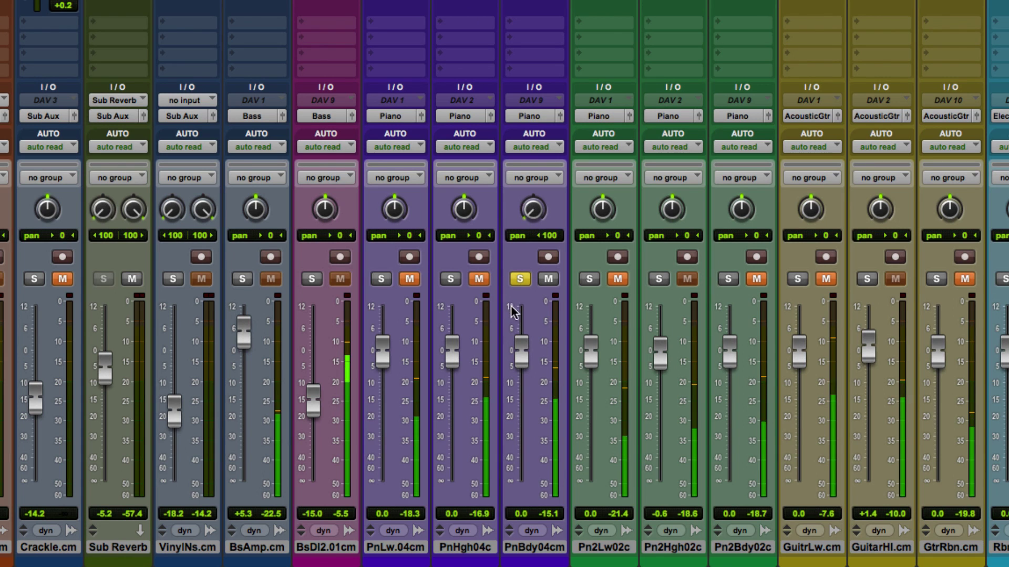
pyautogui.click(520, 279)
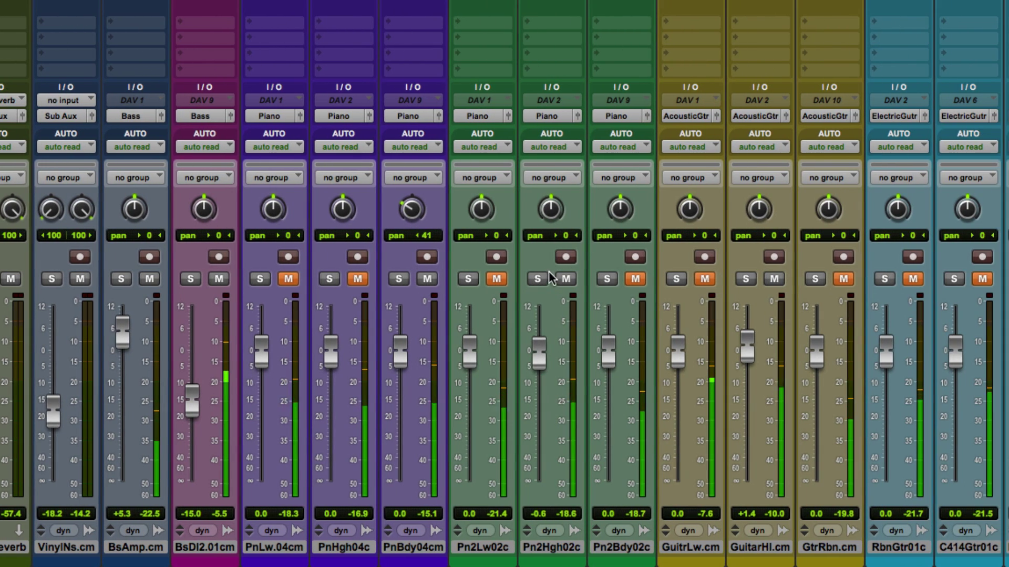
pyautogui.click(548, 279)
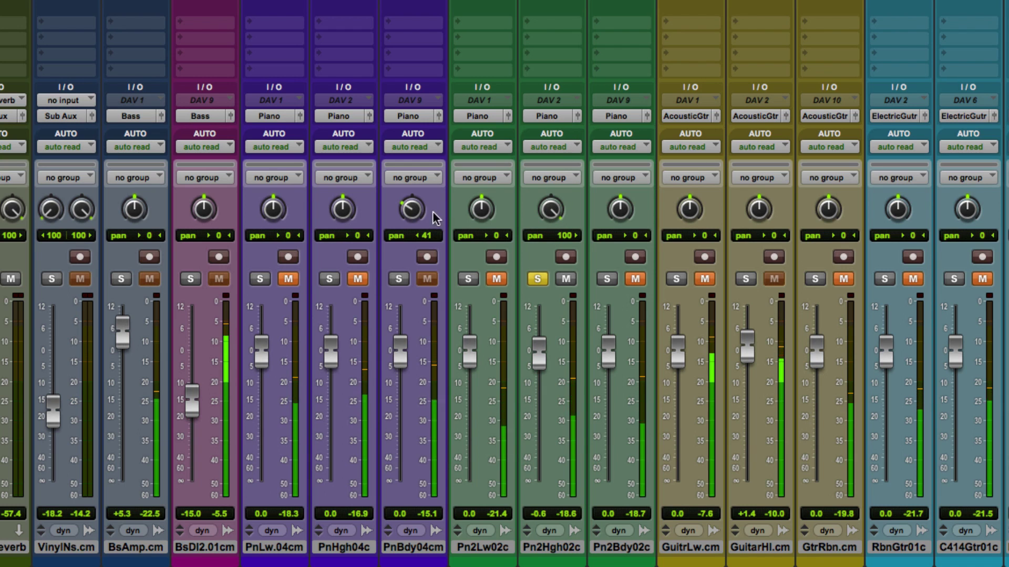
# Set PnBdy04cm's automation mode to off, pan it 100 left, and clear the piano solos
pyautogui.click(457, 146)
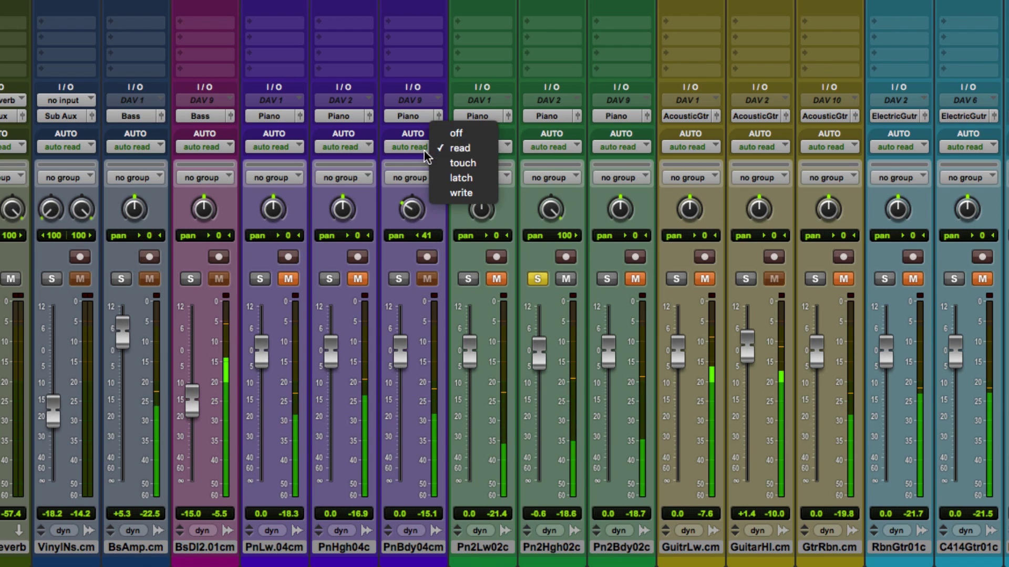
pyautogui.click(456, 135)
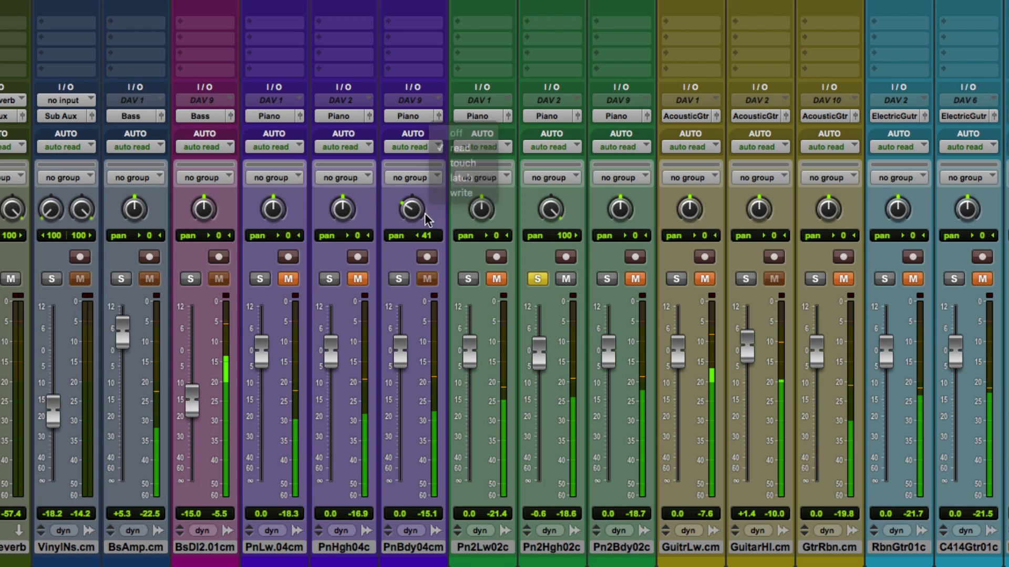
pyautogui.click(399, 279)
pyautogui.click(400, 279)
pyautogui.click(537, 279)
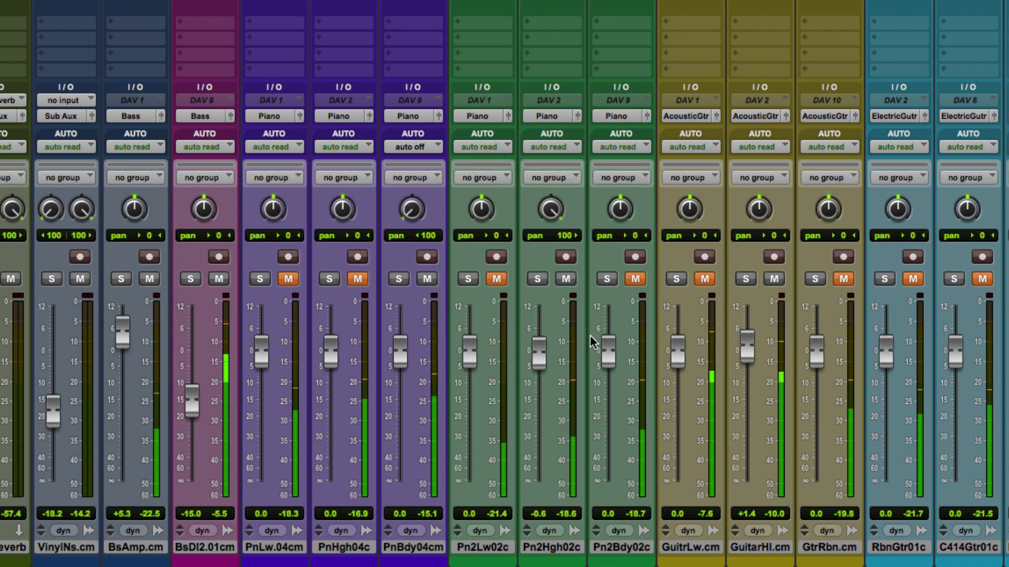
# Solo the GuitarHI.cm acoustic guitar track, pan it 100 left, and unsolo it
pyautogui.hscroll(3, 582, 343)
pyautogui.hscroll(3, 581, 339)
pyautogui.click(522, 279)
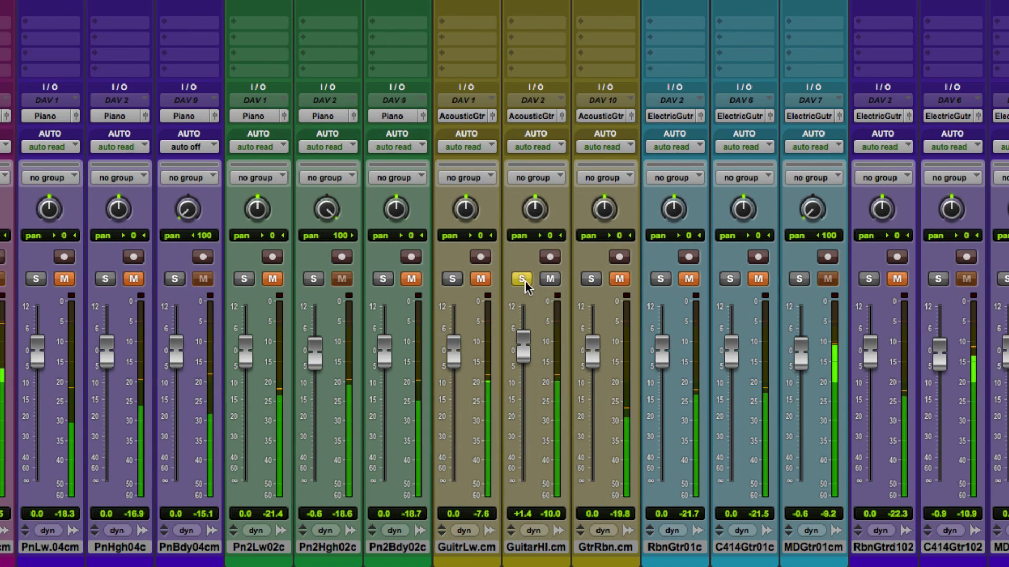
pyautogui.moveTo(549, 220); pyautogui.dragTo(522, 282)
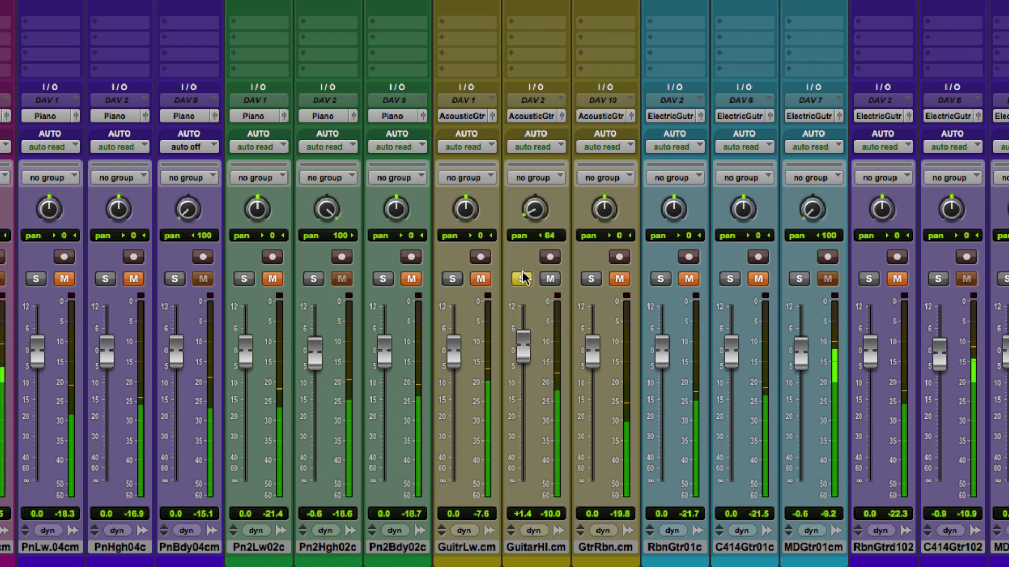
pyautogui.click(523, 280)
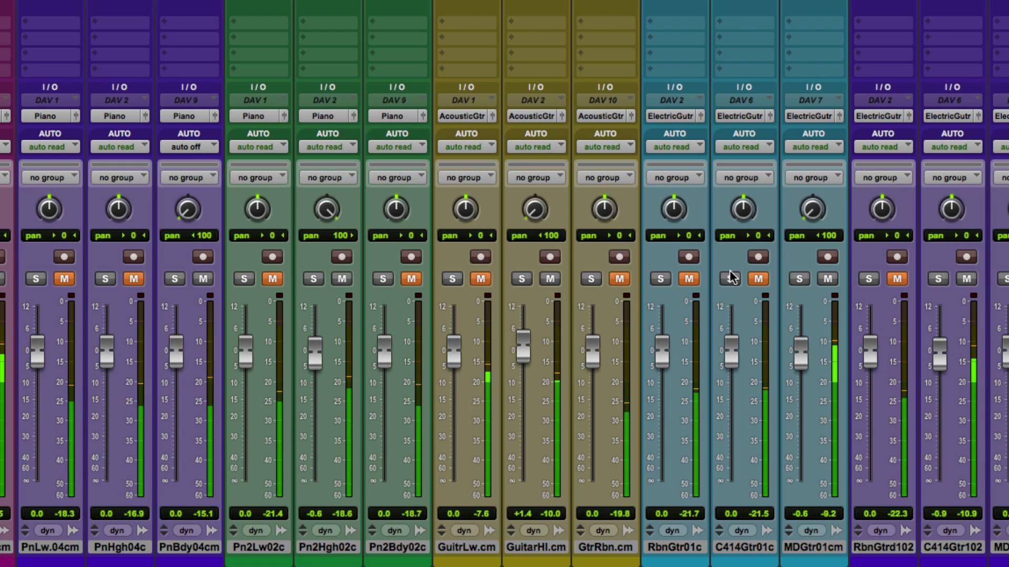
# With MDGtr01cm soloed, set its automation mode to off and pan it 100 left, and pan GuitarHI.cm 100 right
pyautogui.click(799, 279)
pyautogui.hscroll(2, 783, 231)
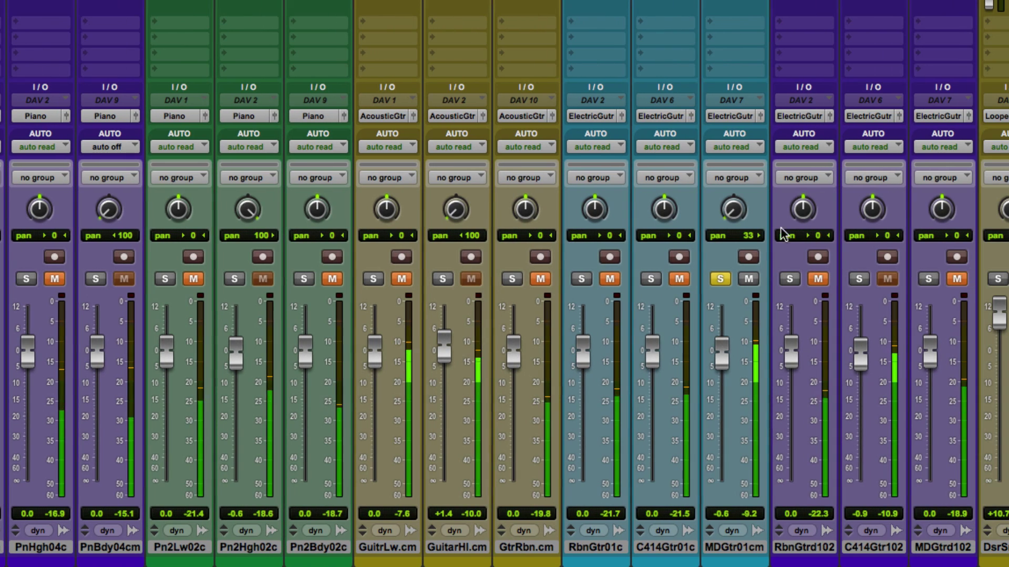
pyautogui.click(757, 147)
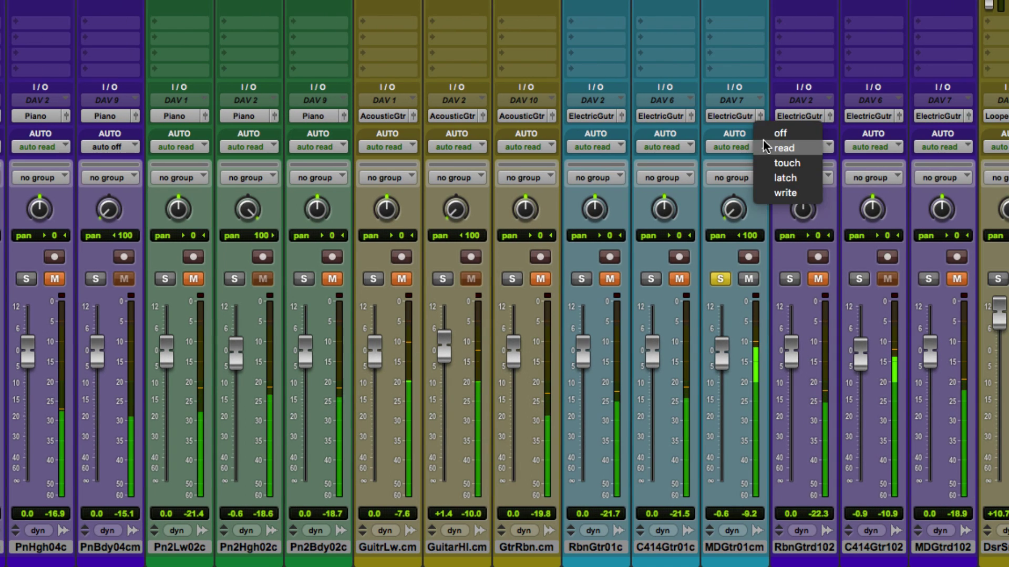
pyautogui.click(780, 133)
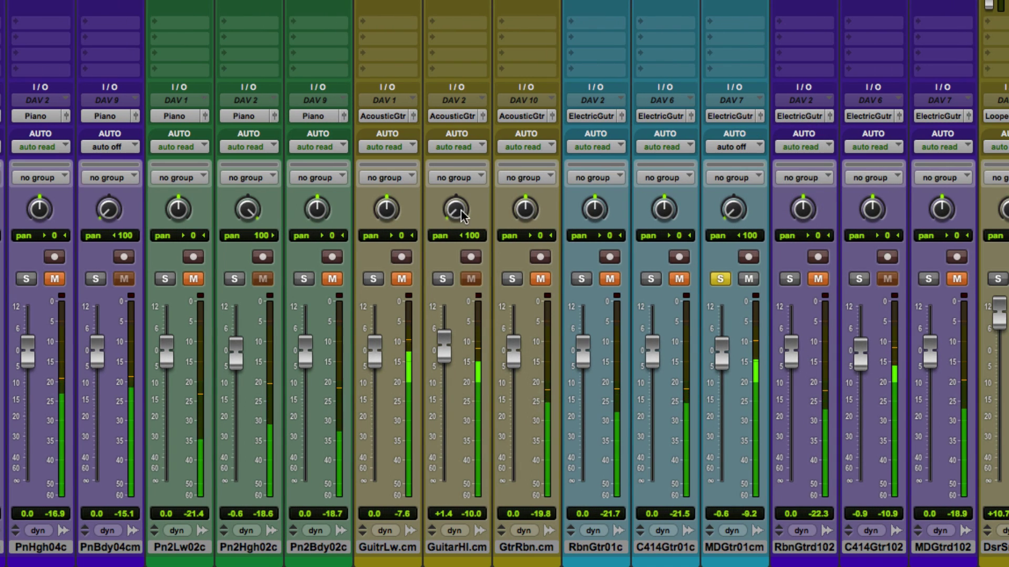
pyautogui.click(719, 279)
# Solo the C414Gtr102 electric guitar track, pan it 100 right, and unsolo it
pyautogui.hscroll(5, 716, 280)
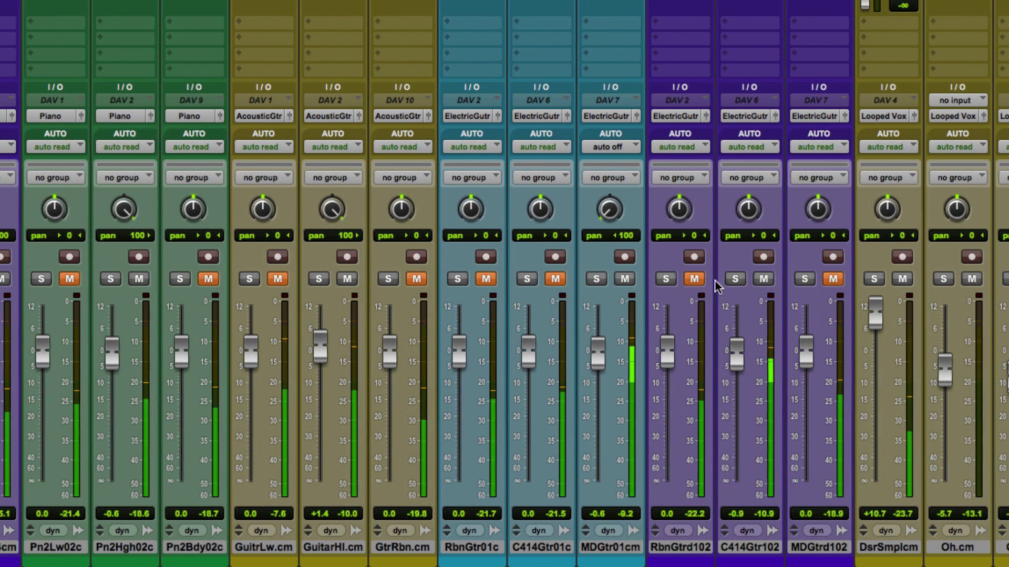
pyautogui.click(737, 279)
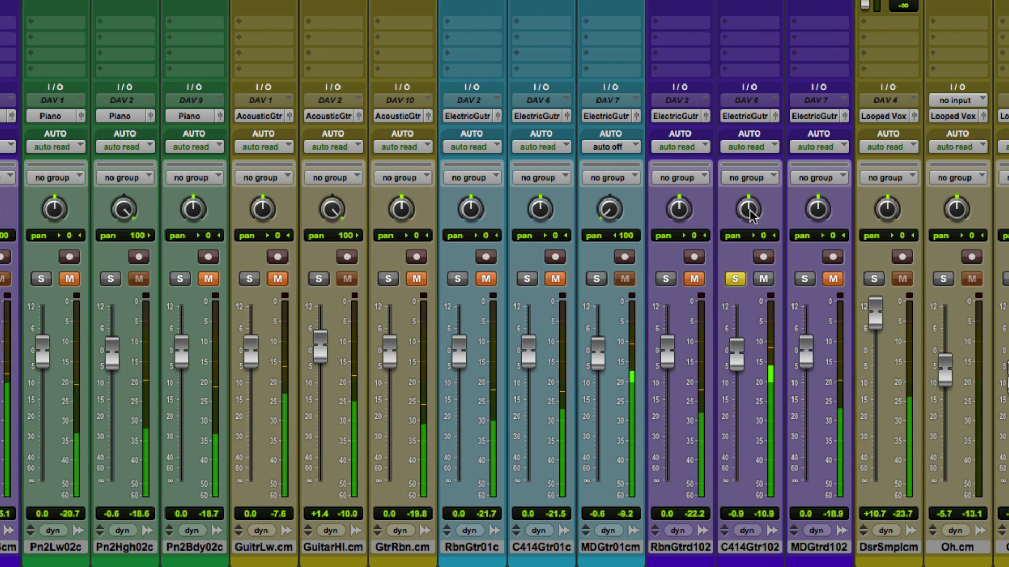
pyautogui.click(735, 279)
# Solo the looped vocal tracks DsrSmplcm, Oh.cm, Oh 2.cm and Wowww.cm, pan DsrSmplcm 95 left, and clear the four solos
pyautogui.hscroll(3, 771, 283)
pyautogui.hscroll(1, 771, 282)
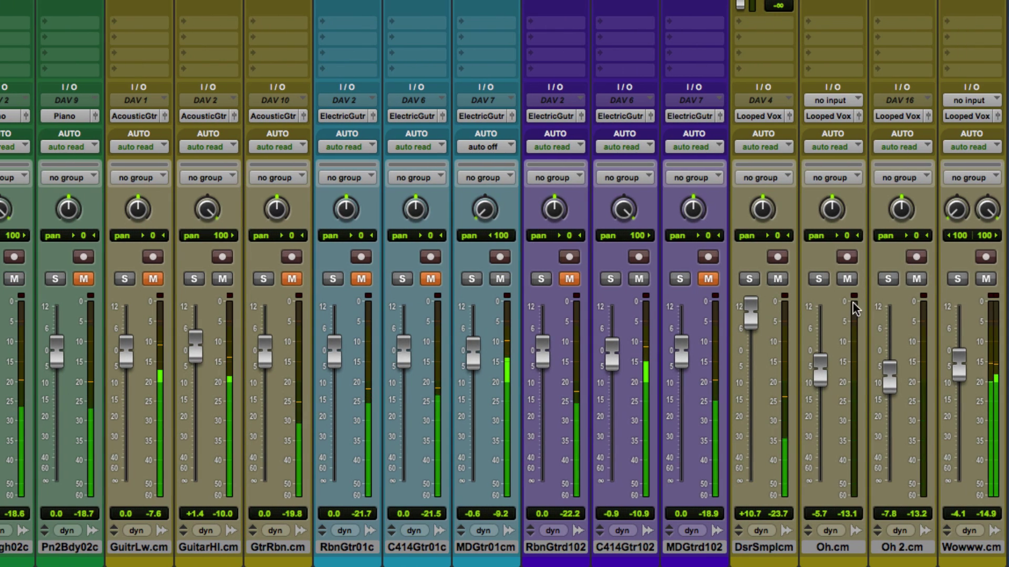
pyautogui.click(749, 280)
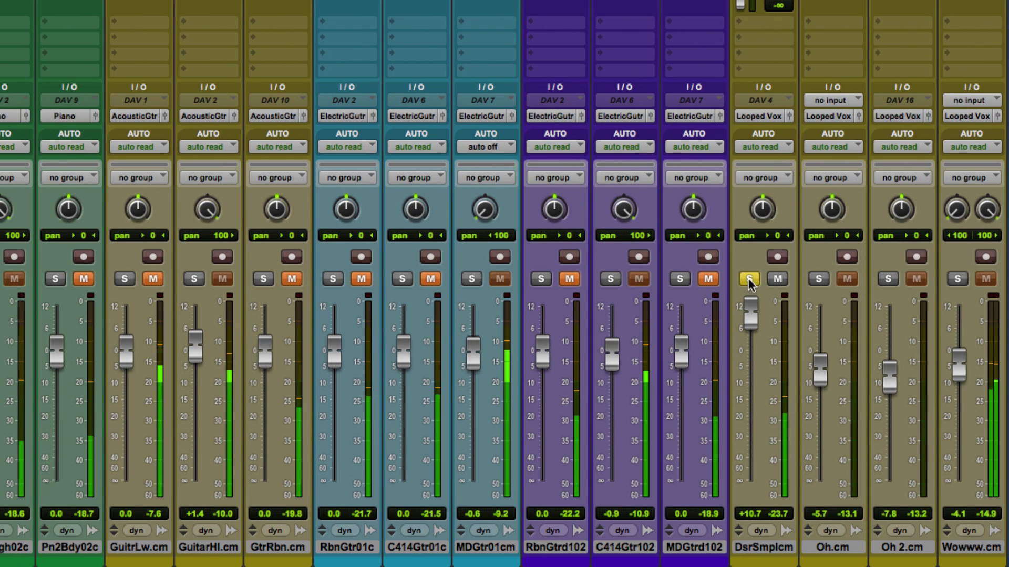
pyautogui.click(819, 279)
pyautogui.click(887, 279)
pyautogui.click(958, 279)
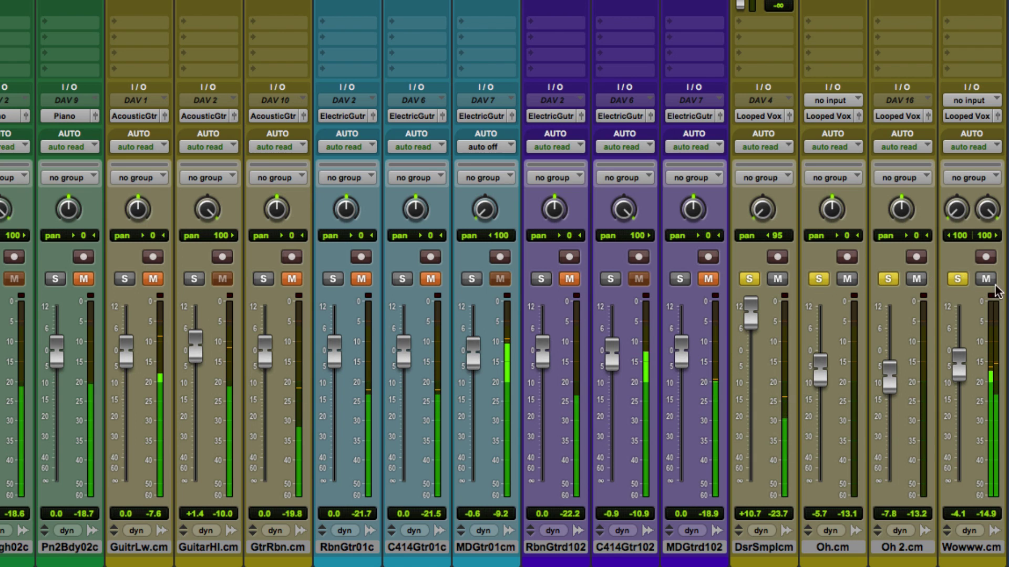
pyautogui.hscroll(2, 928, 245)
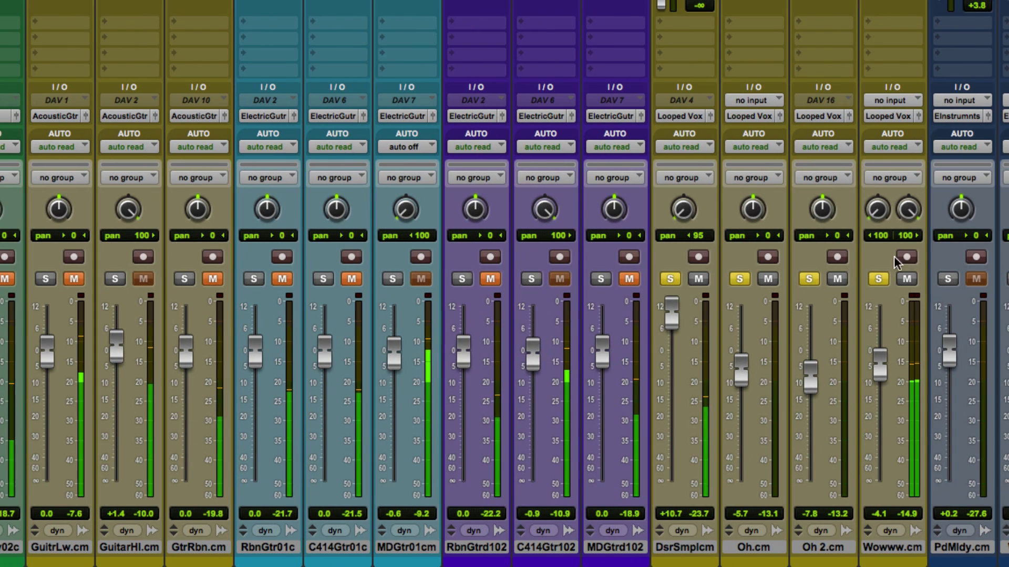
pyautogui.click(671, 278)
pyautogui.click(740, 279)
pyautogui.click(808, 278)
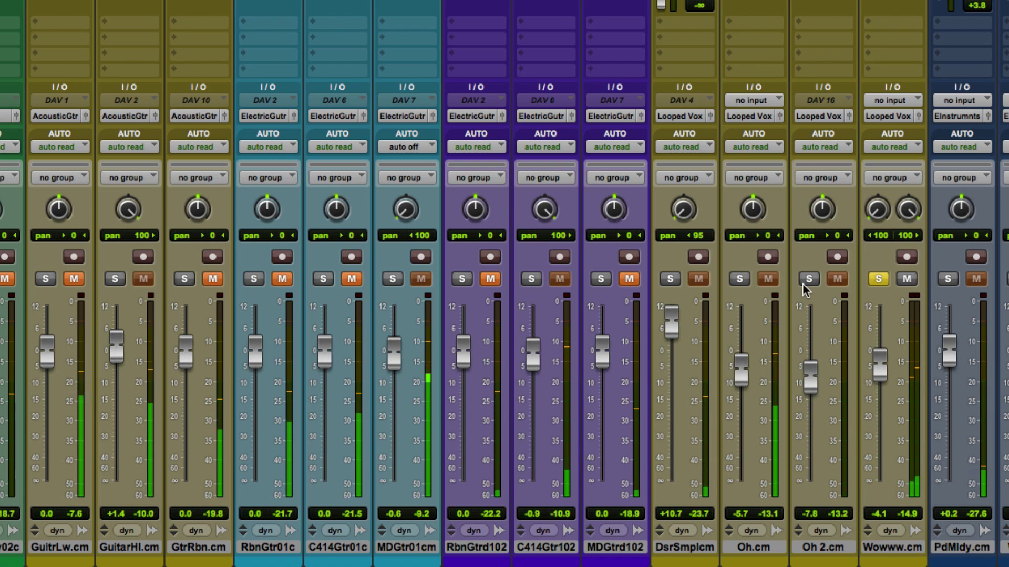
pyautogui.click(875, 279)
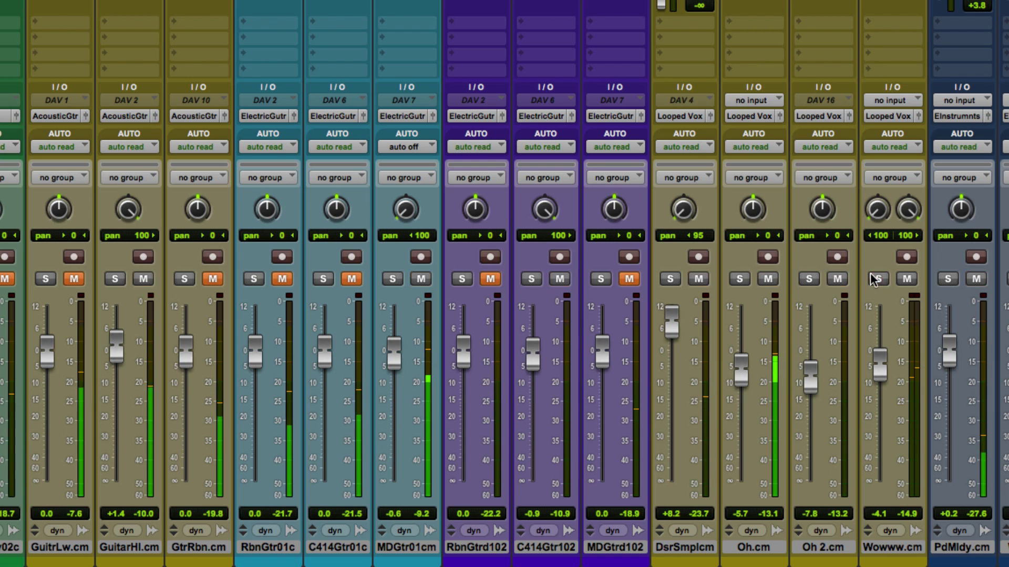
# With Oh.cm soloed, pan it 100 left, pan Oh 2.cm 100 right, and unsolo Oh.cm
pyautogui.click(740, 279)
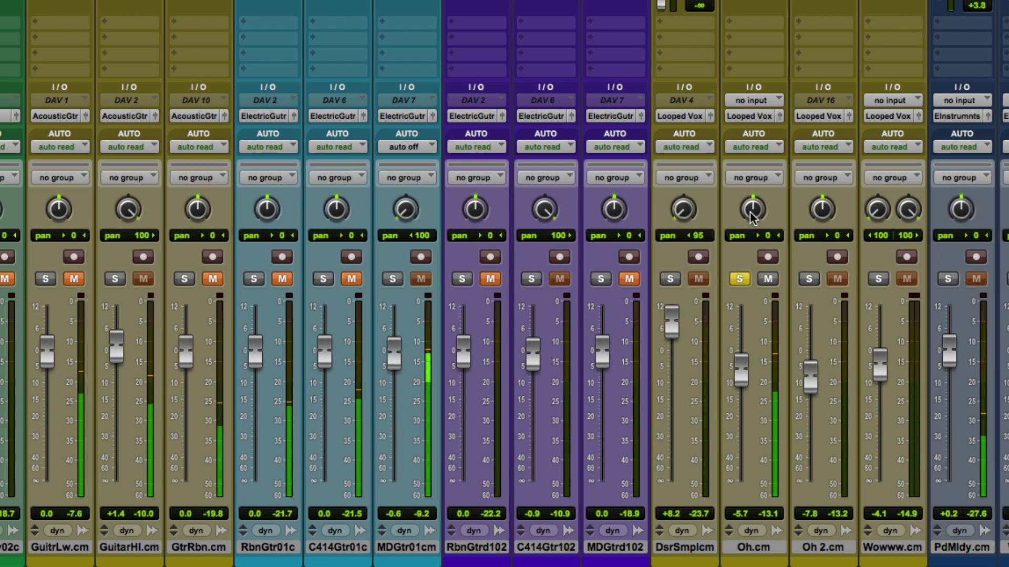
pyautogui.moveTo(752, 210); pyautogui.dragTo(833, 91)
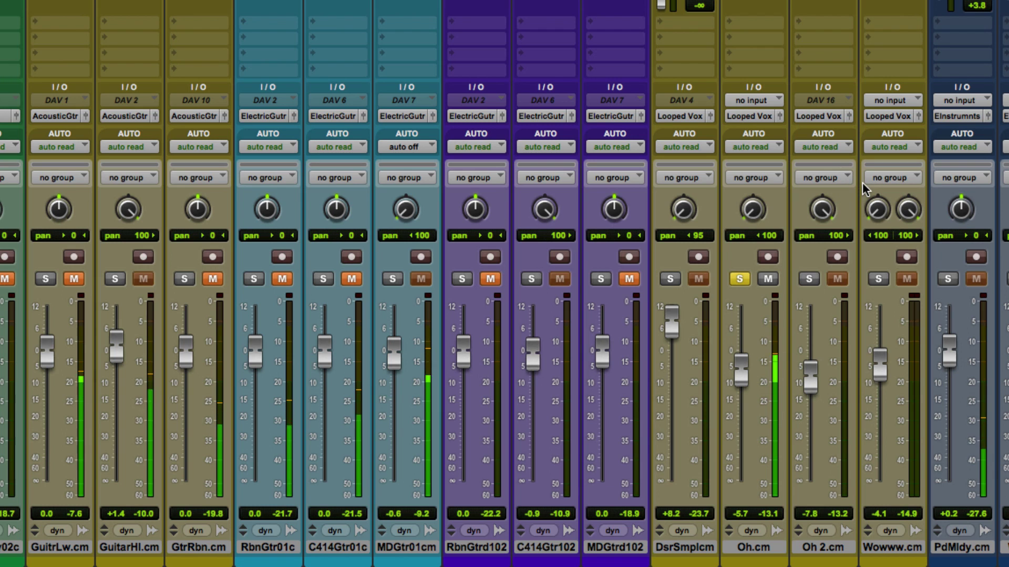
pyautogui.click(737, 282)
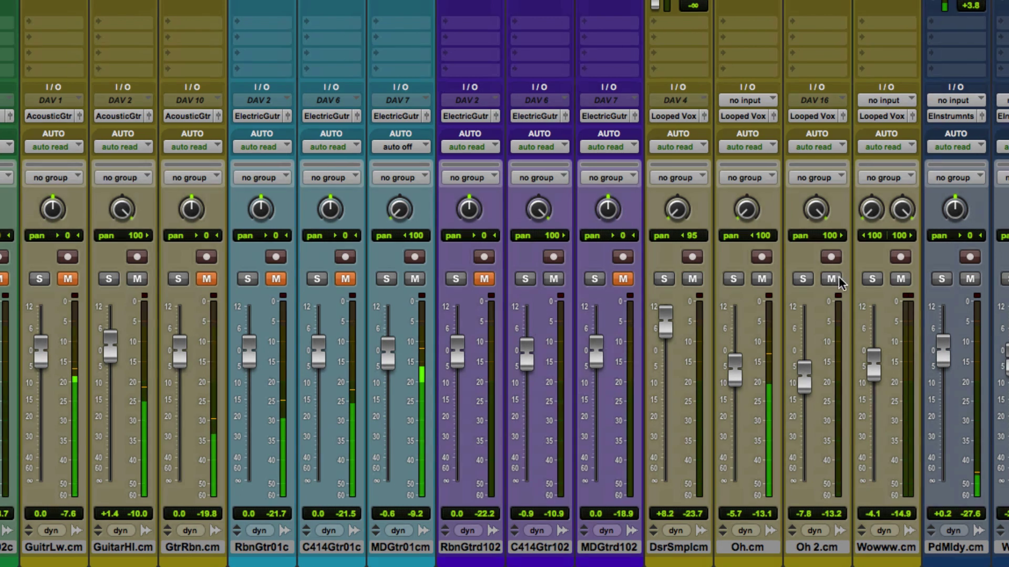
# Solo Wood.cm and PdMldy.cm, pan PdMldy.cm 100 right and Wood.cm 100 left, and clear both solos
pyautogui.hscroll(4, 839, 276)
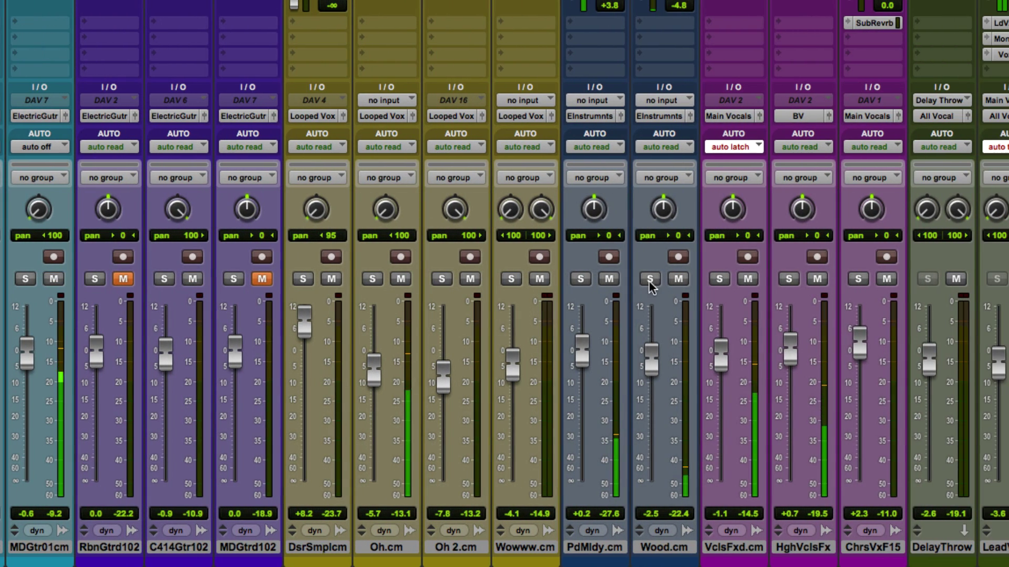
pyautogui.click(700, 280)
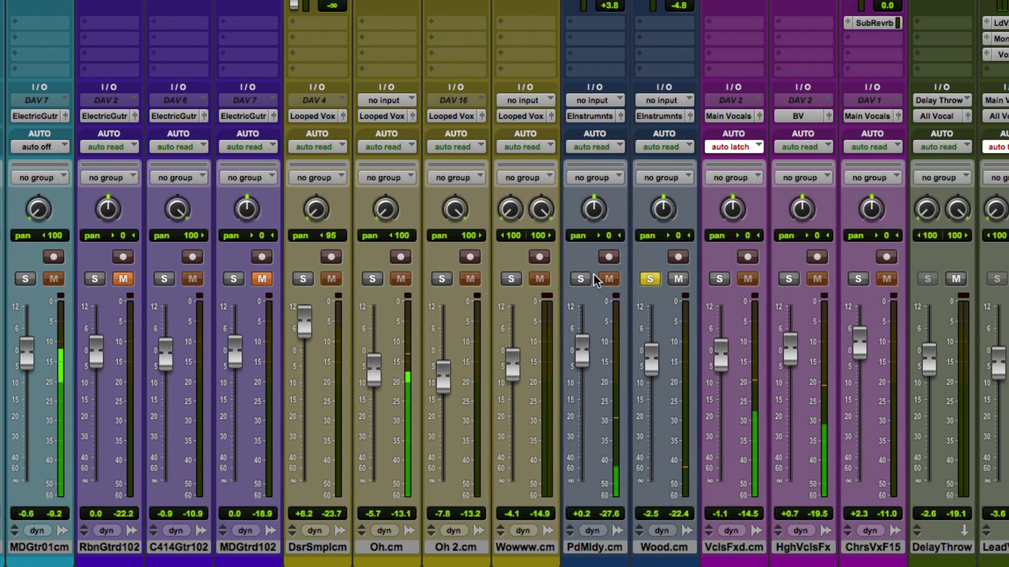
pyautogui.click(581, 279)
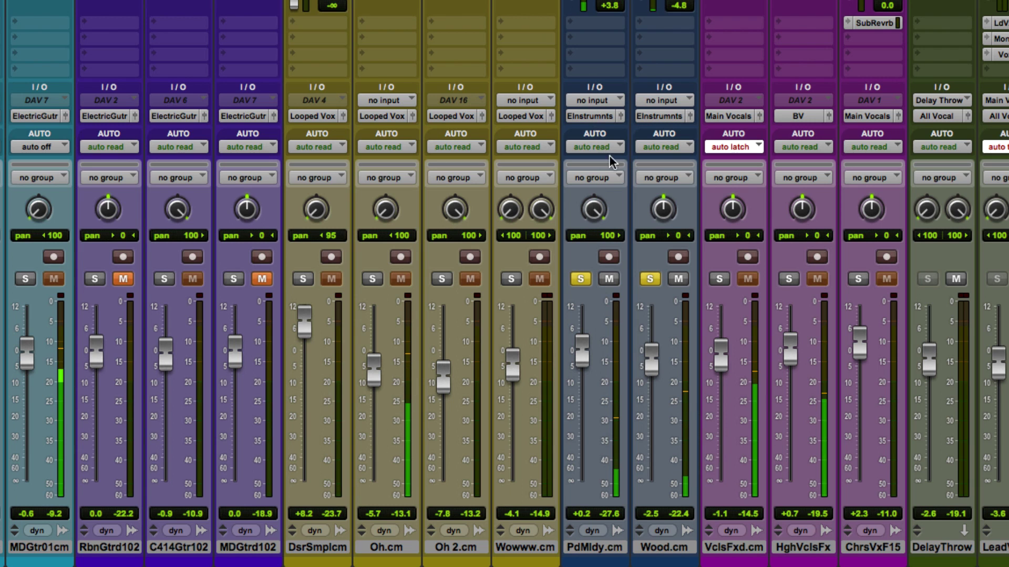
pyautogui.click(582, 279)
pyautogui.click(650, 279)
# Briefly solo ChrsVxF15, and pan the harmony vocals ChrsHrmFx 100 left and ChrsLwFxd 100 right
pyautogui.hscroll(5, 667, 295)
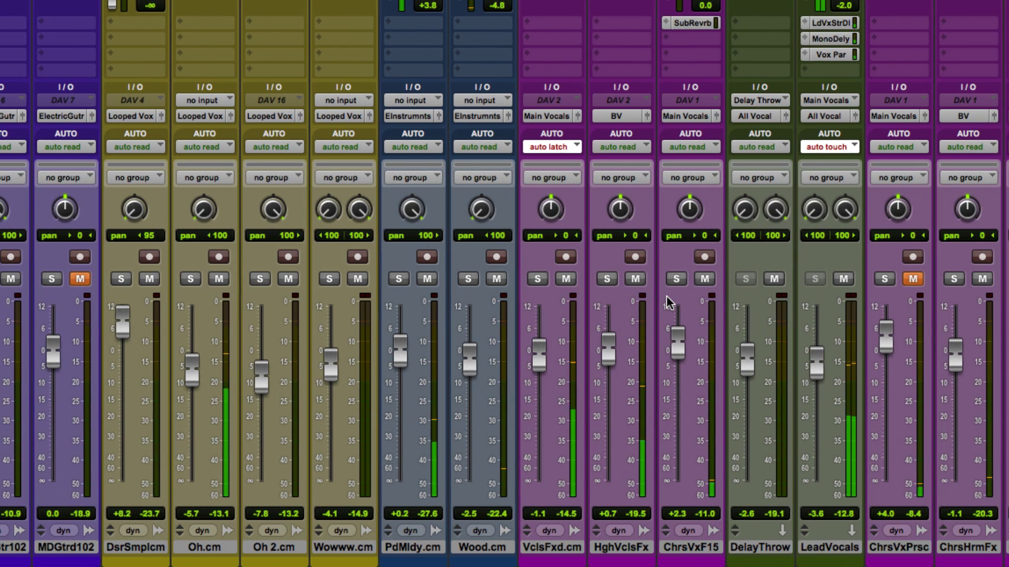
pyautogui.hscroll(5, 666, 298)
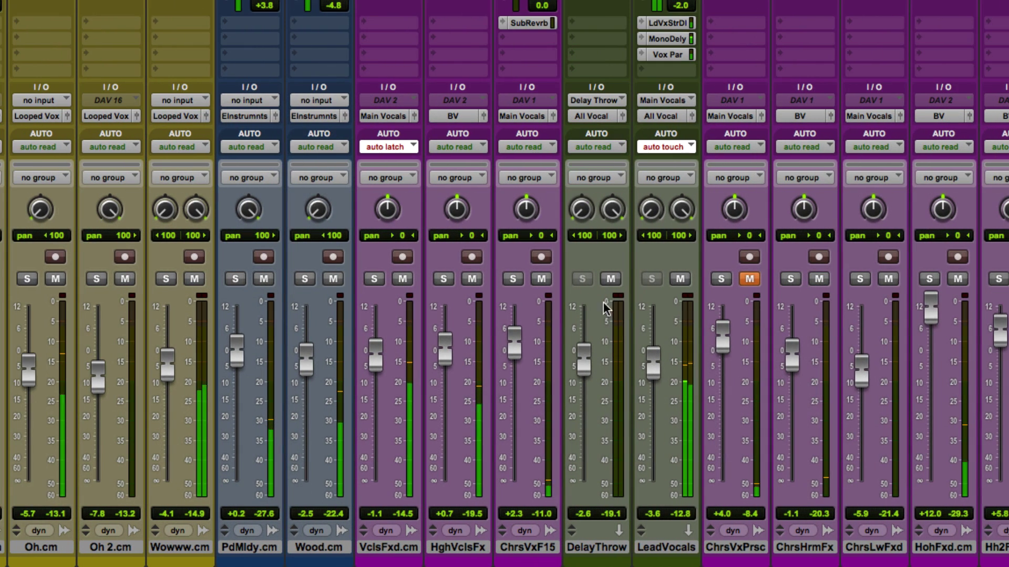
pyautogui.hscroll(2, 497, 309)
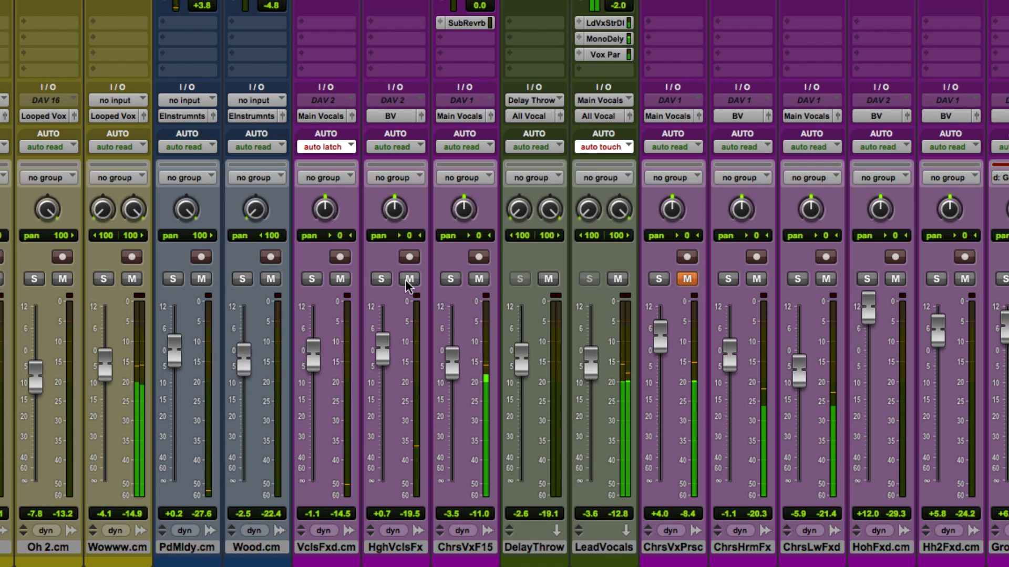
pyautogui.click(451, 278)
pyautogui.click(451, 279)
pyautogui.hscroll(3, 574, 289)
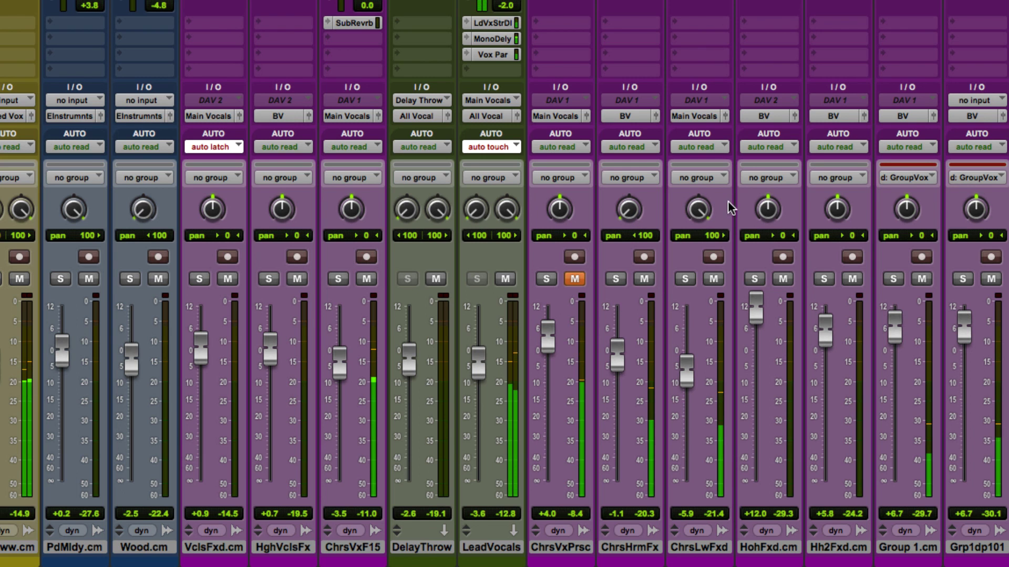
# Pan Group 1.cm 100 left, Grp1dp101 100 right, Group 2.cm 95 left and Grp2dp101 100 right, and raise Group 1.cm with its group to +7.7
pyautogui.hscroll(2, 719, 236)
pyautogui.hscroll(4, 711, 279)
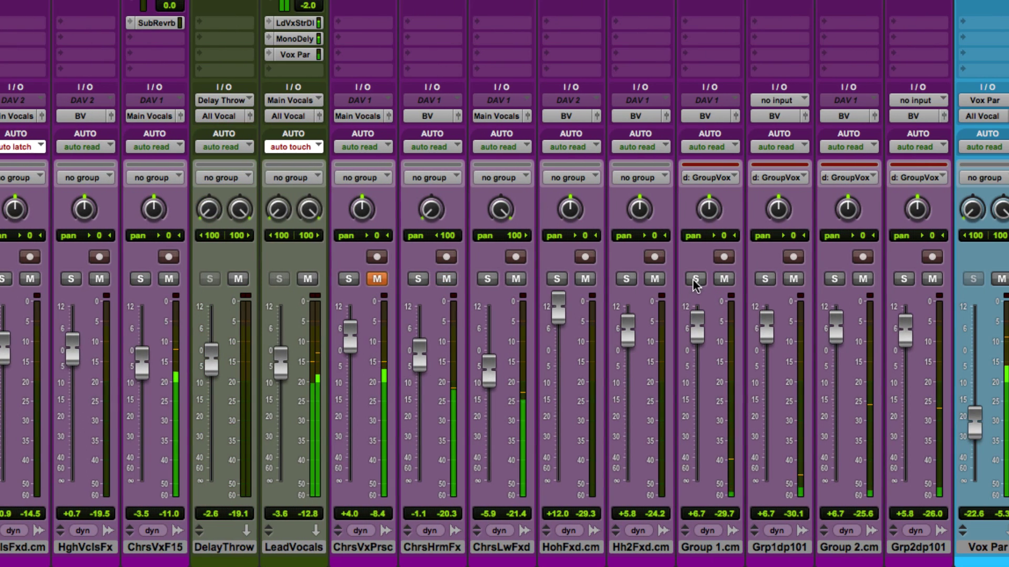
pyautogui.click(767, 278)
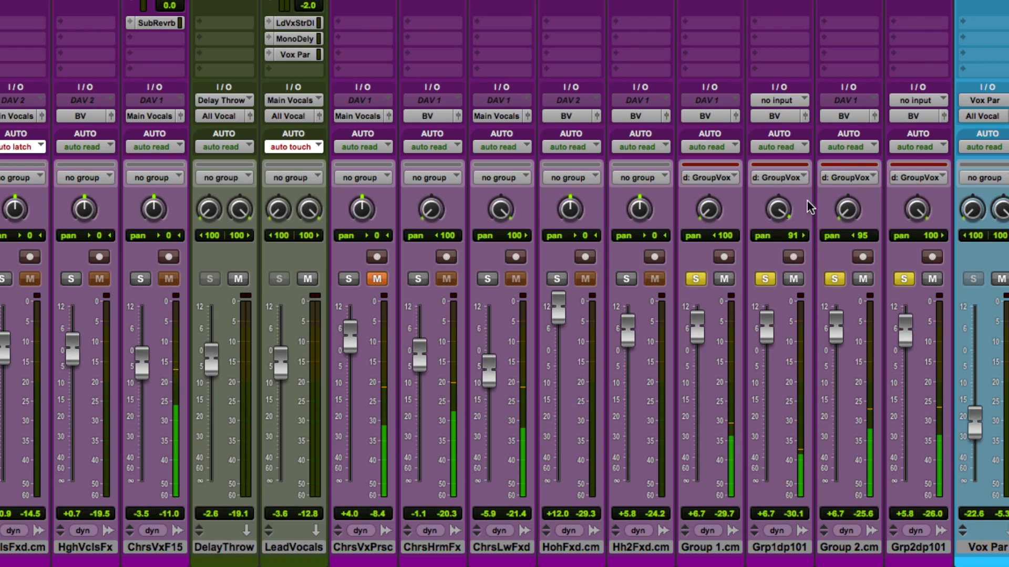
pyautogui.click(765, 278)
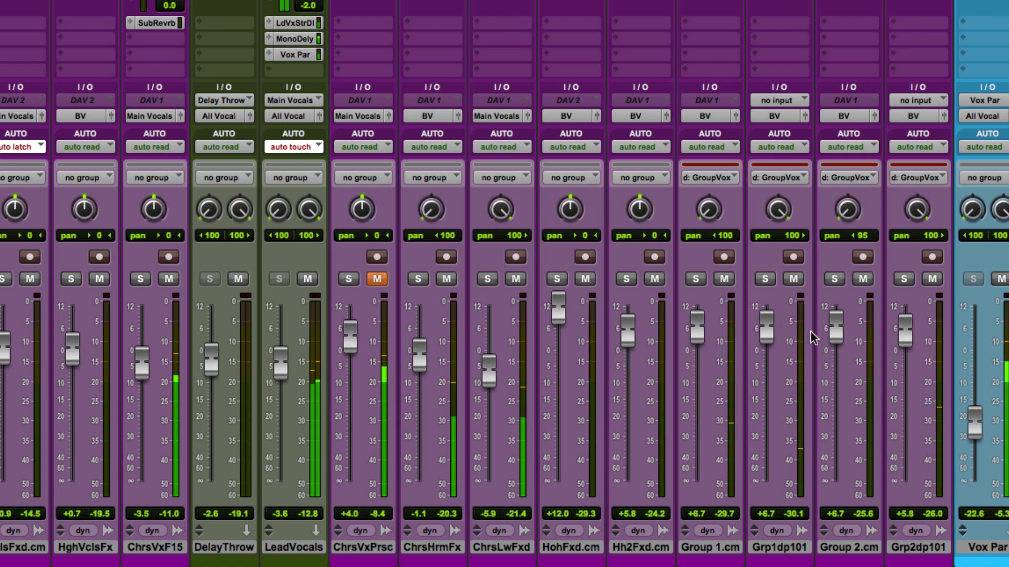
pyautogui.moveTo(769, 331); pyautogui.dragTo(768, 327)
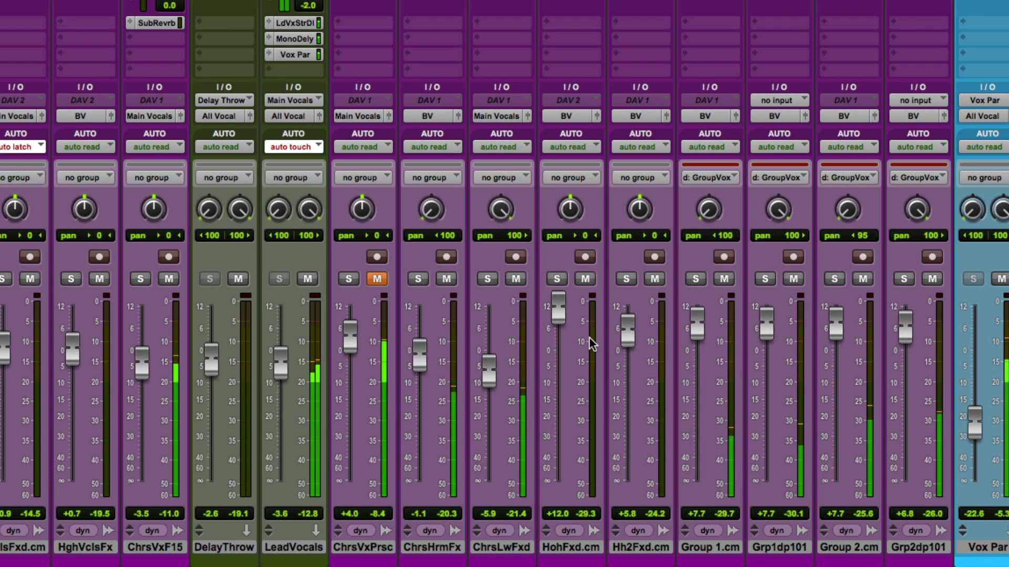
# Solo ChrsLwFxd and ChrsHrmFx together to listen to their panning, and clear both solos
pyautogui.click(487, 279)
pyautogui.click(420, 279)
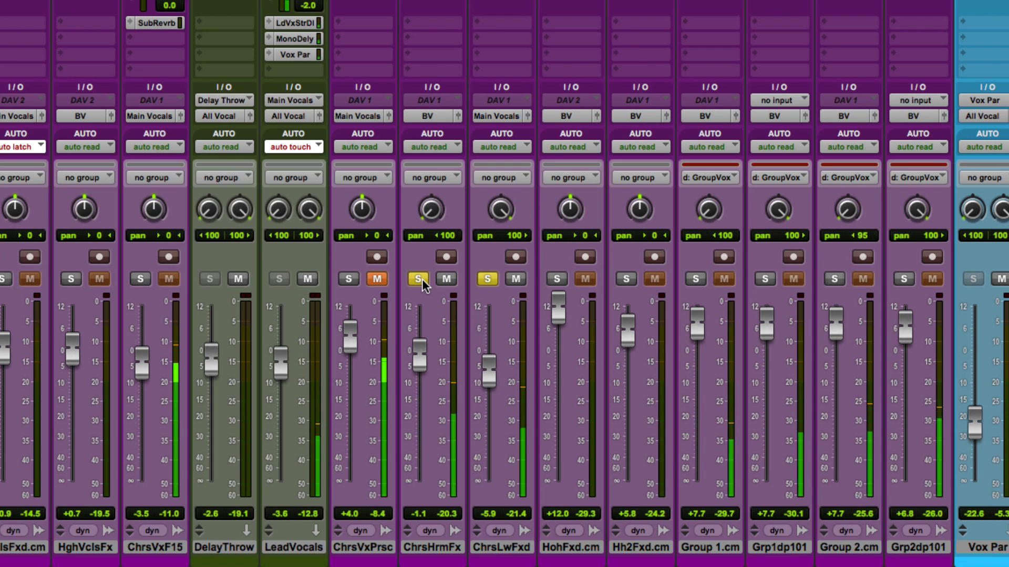
pyautogui.click(421, 279)
pyautogui.click(486, 279)
# Examine the panning of the vocal effects returns, including Mono Delay, and of the aux submix tracks
pyautogui.hscroll(10, 704, 324)
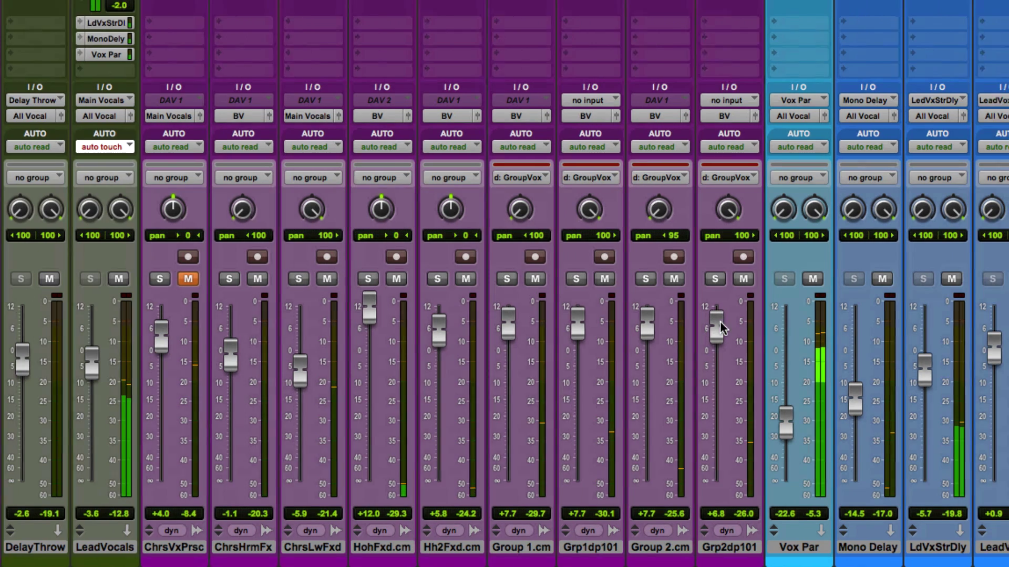
pyautogui.hscroll(4, 723, 328)
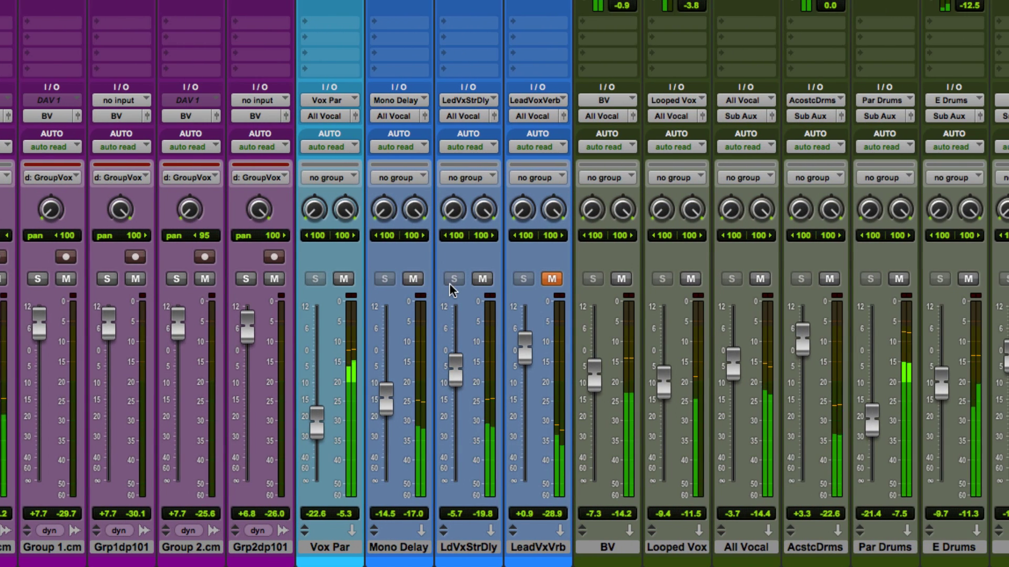
pyautogui.hscroll(4, 451, 283)
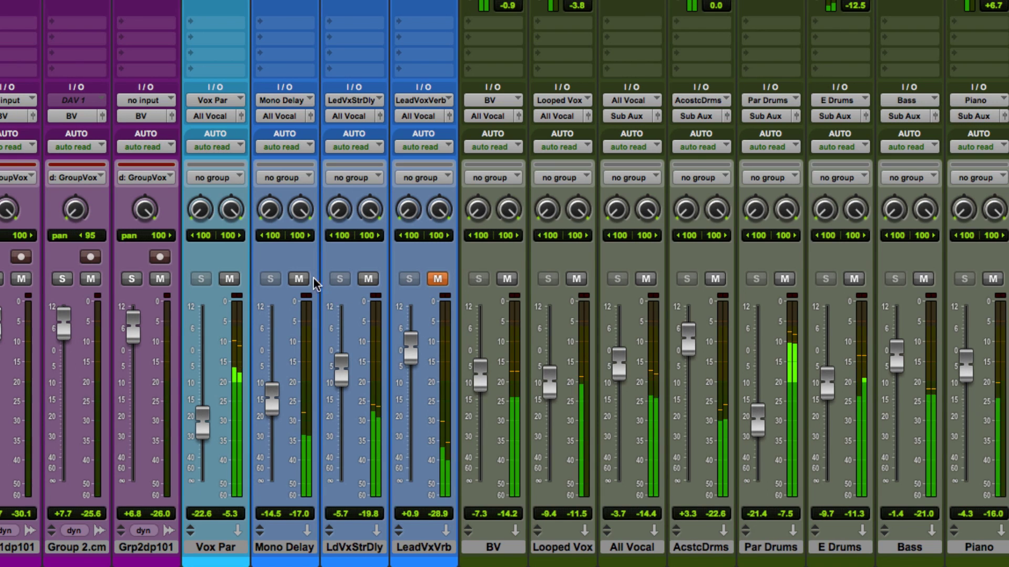
pyautogui.click(270, 278)
pyautogui.click(270, 278)
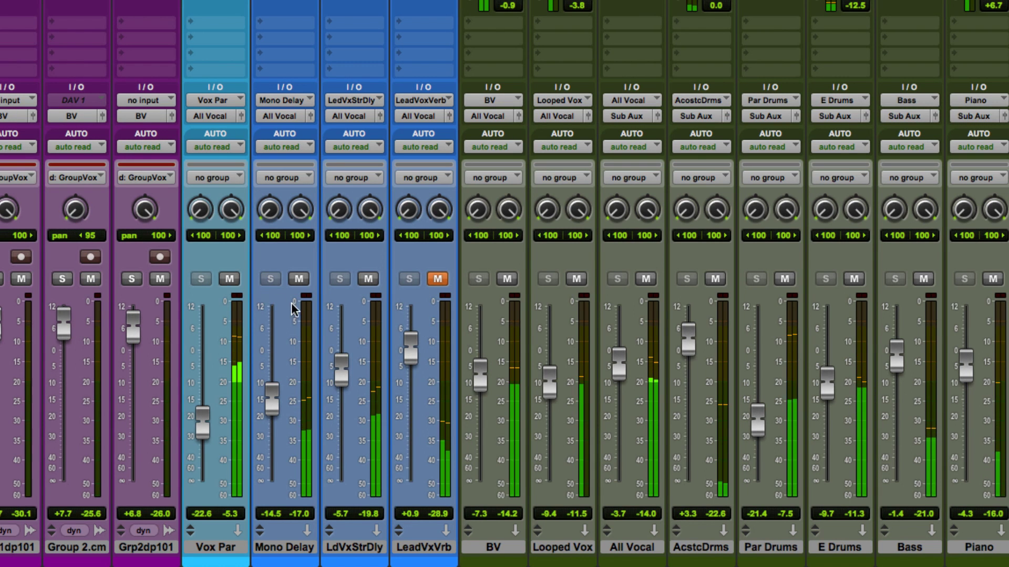
pyautogui.hscroll(8, 374, 265)
pyautogui.hscroll(1, 402, 273)
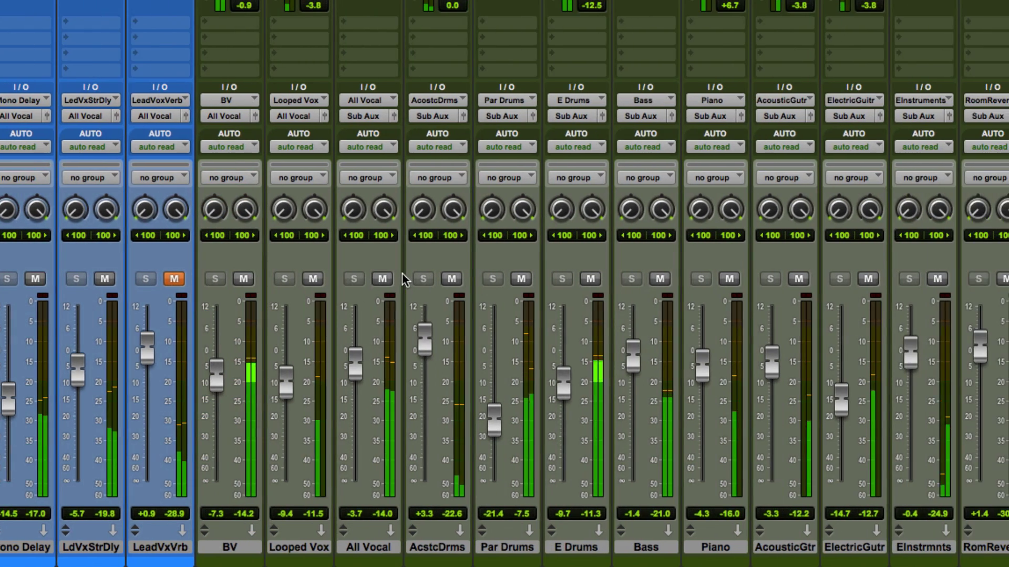
# Set both Sub Master pans to 0, play the mix in mono, and restore the pans to 100 left and 100 right
pyautogui.press('space')
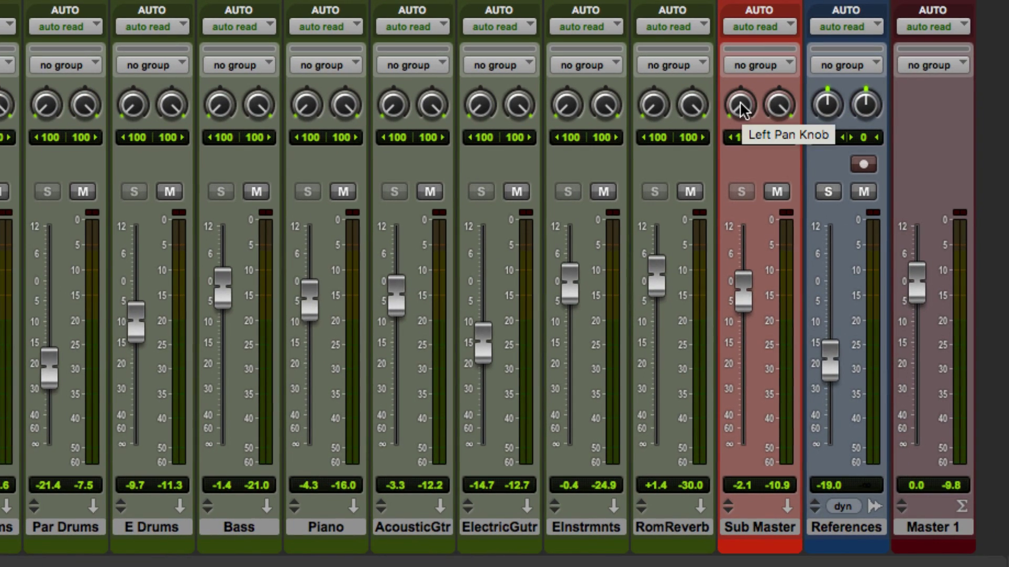
pyautogui.keyDown('alt'); pyautogui.click(741, 105); pyautogui.keyUp('alt')
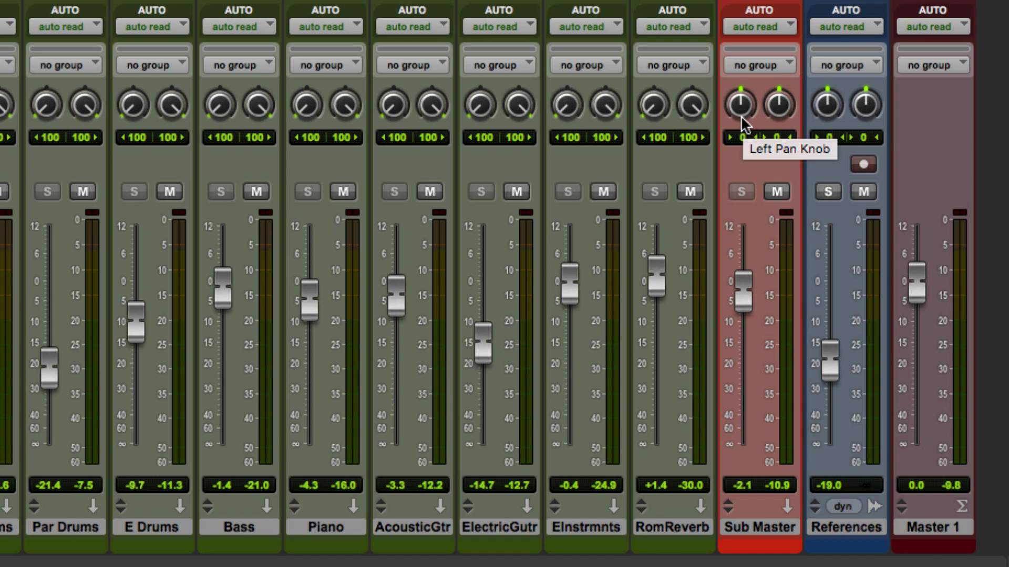
pyautogui.press('space')
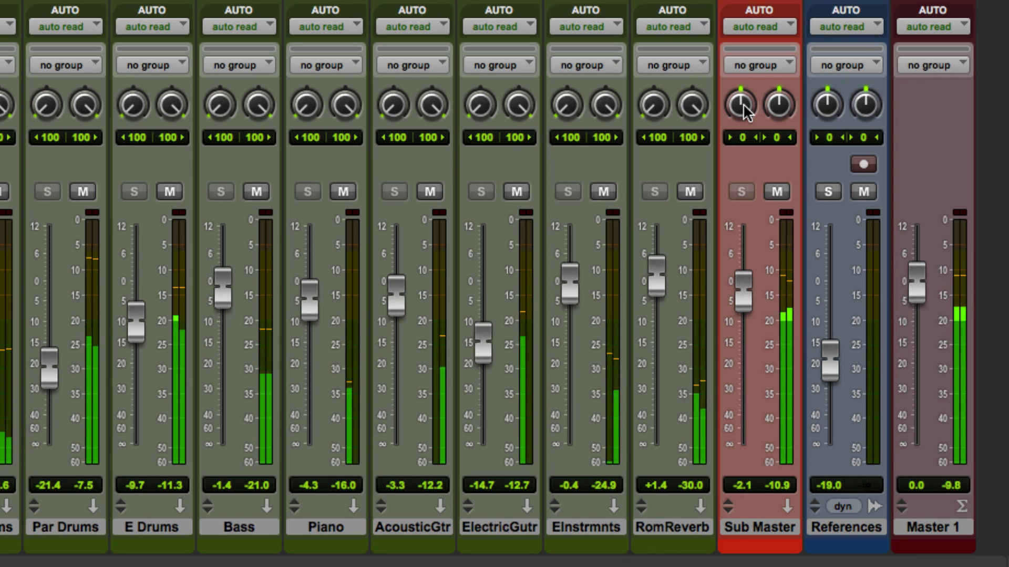
pyautogui.moveTo(743, 103); pyautogui.dragTo(779, 79)
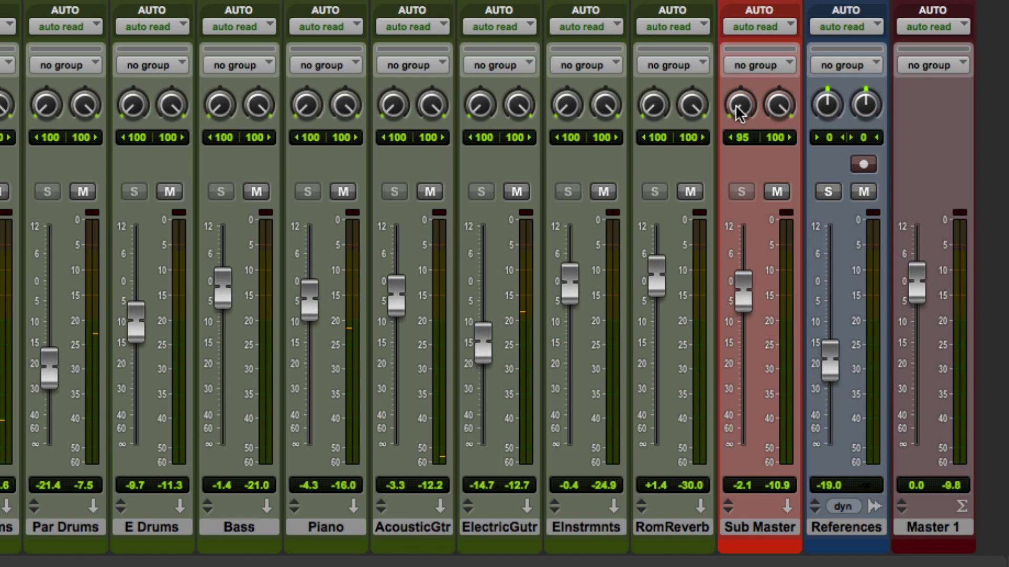
pyautogui.moveTo(738, 111); pyautogui.dragTo(736, 150)
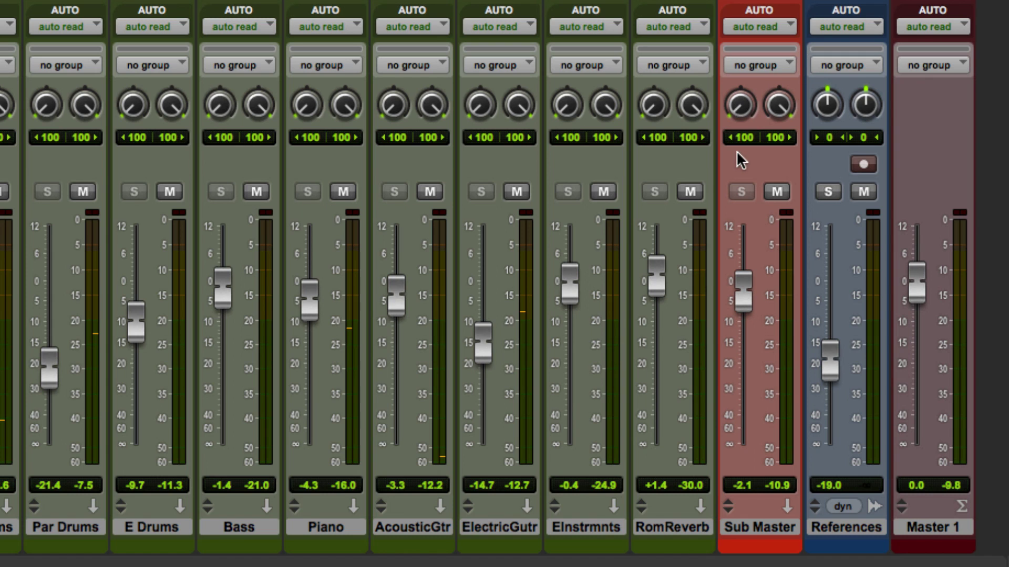
# Compare the mix in mono once more by centring both Sub Master pans, and return them to 100 left and 100 right
pyautogui.keyDown('alt'); pyautogui.click(741, 105); pyautogui.keyUp('alt')
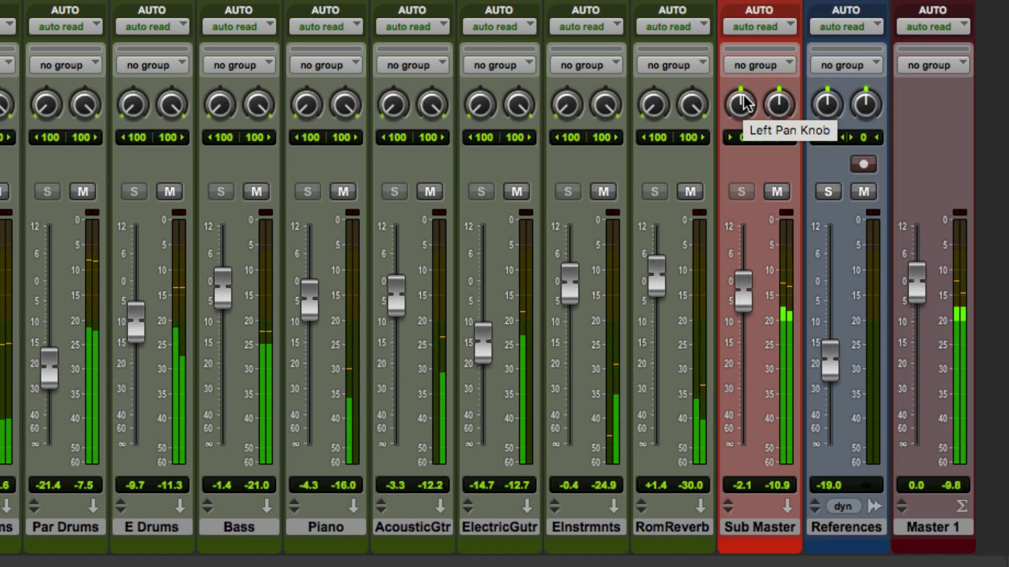
pyautogui.moveTo(742, 105); pyautogui.dragTo(743, 258)
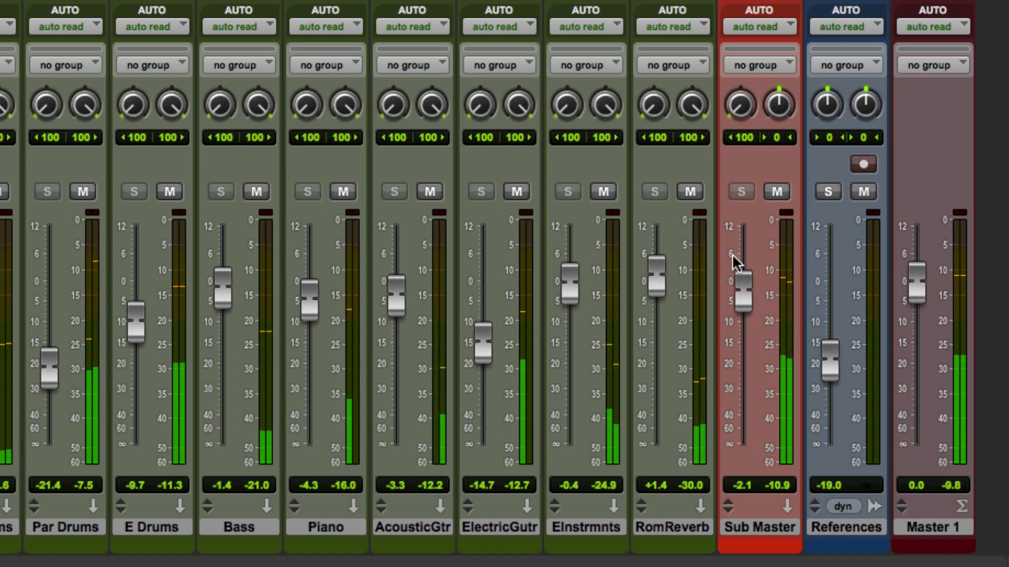
pyautogui.moveTo(778, 108); pyautogui.dragTo(780, 11)
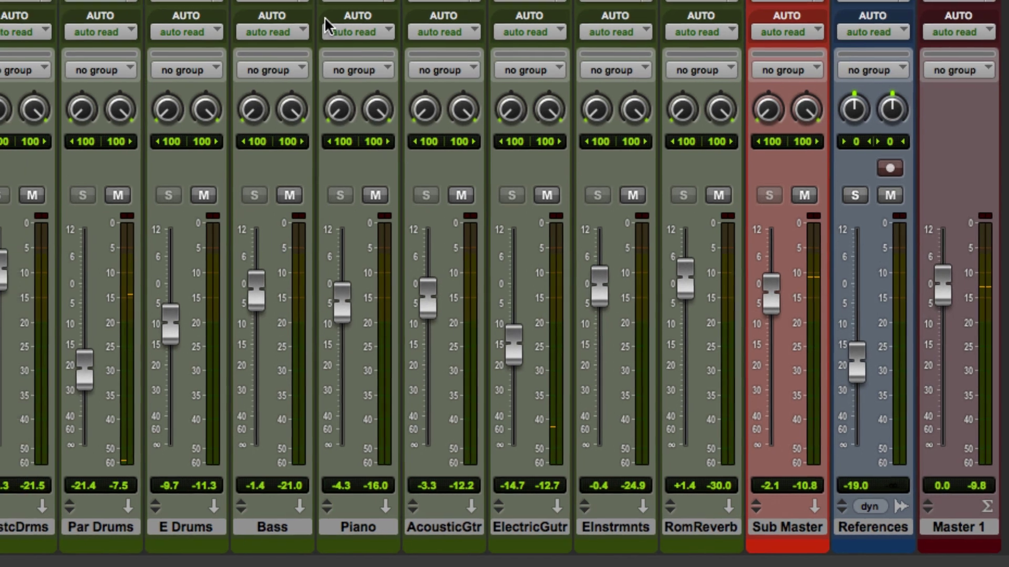
pyautogui.press('space')
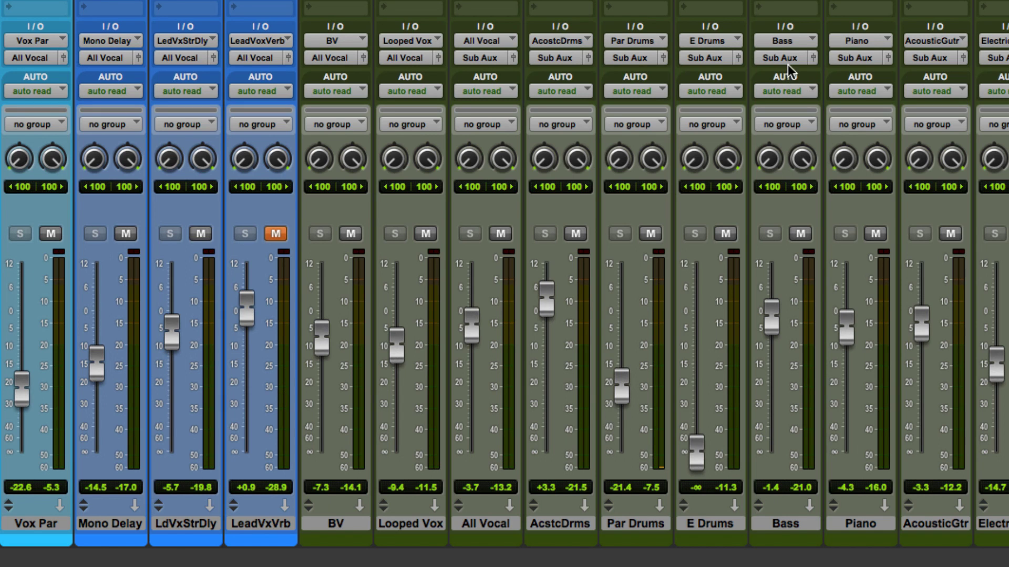
# Examine the panning across the submix, vocal effects, backing vocal, lead vocal and looped vocal tracks
pyautogui.hscroll(-2, 787, 65)
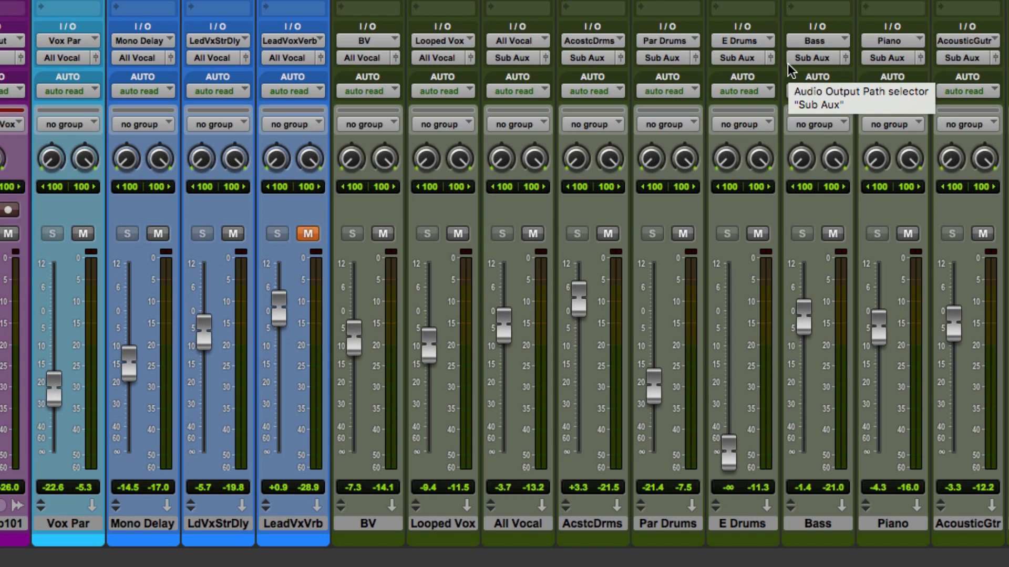
pyautogui.hscroll(-8, 537, 131)
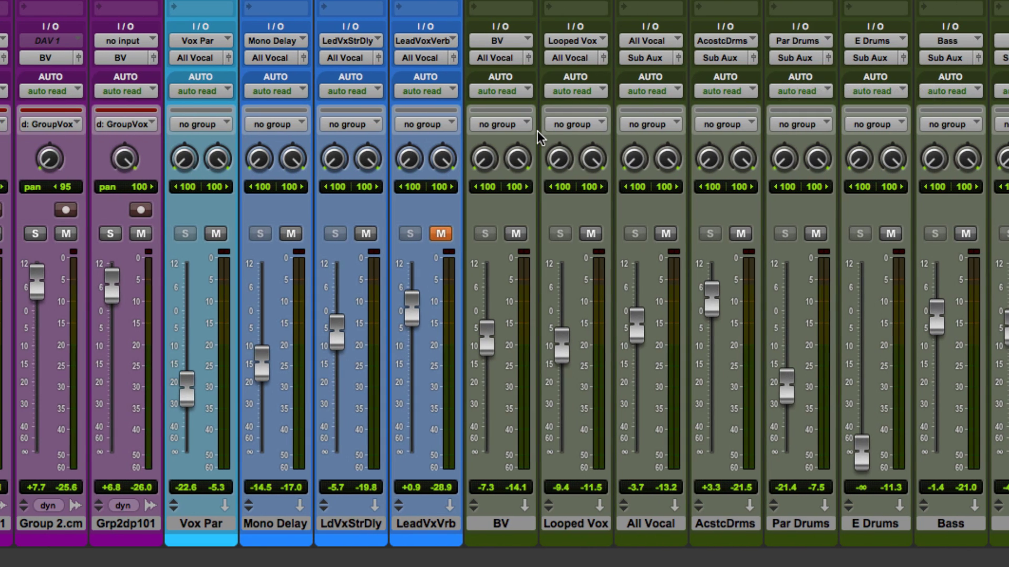
pyautogui.hscroll(-15, 537, 131)
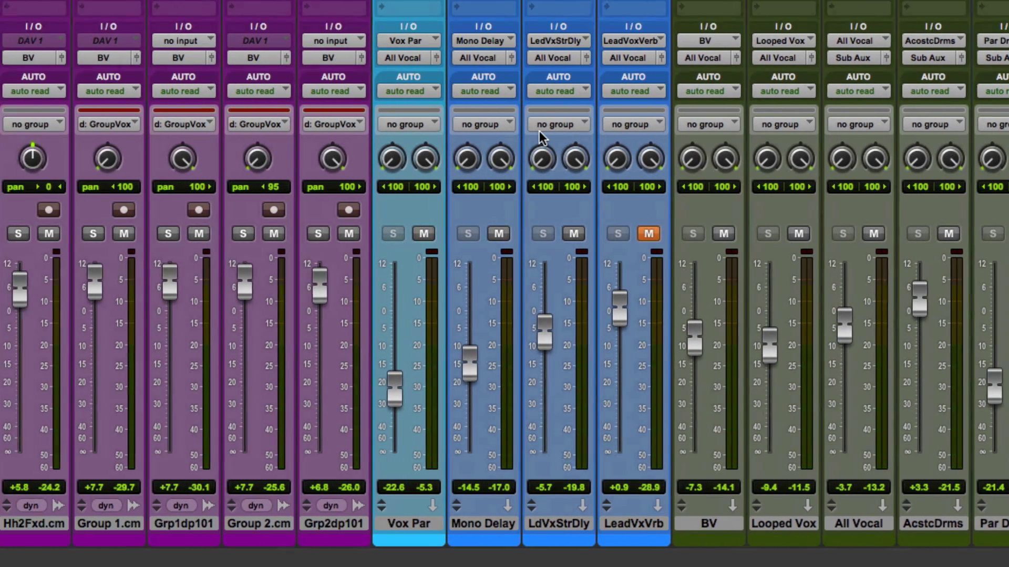
pyautogui.hscroll(-20, 539, 131)
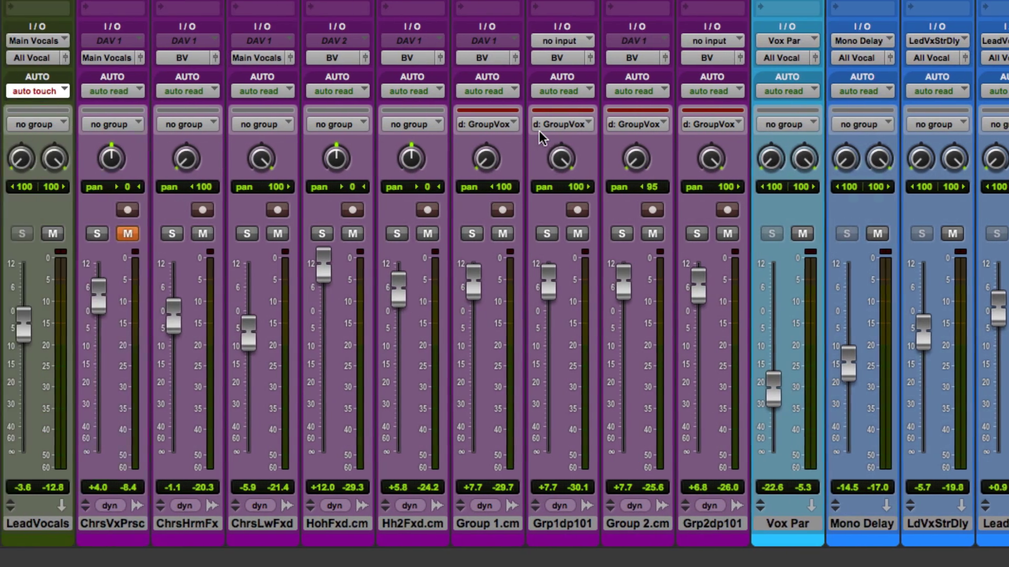
pyautogui.hscroll(-8, 541, 137)
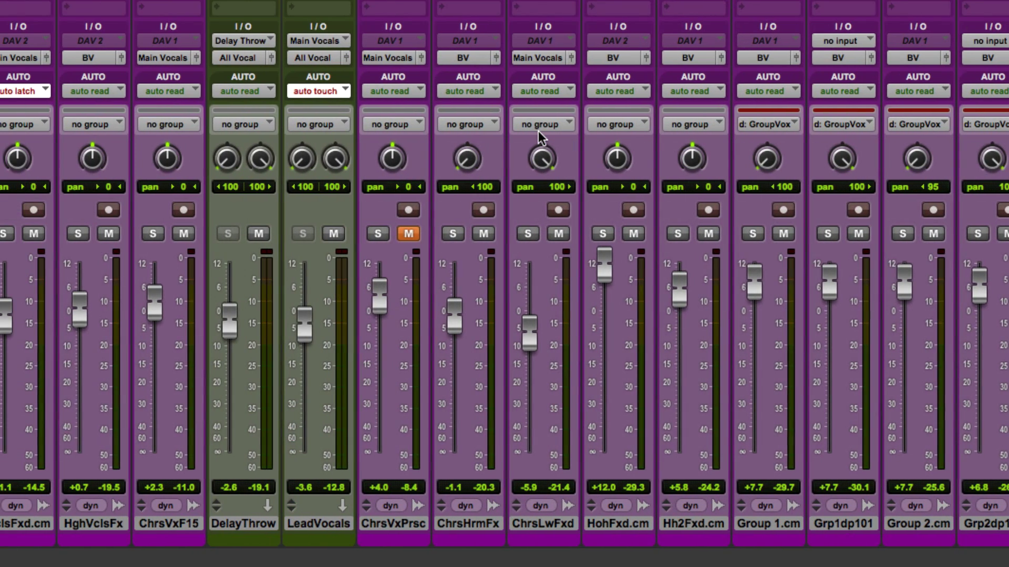
pyautogui.hscroll(-3, 541, 137)
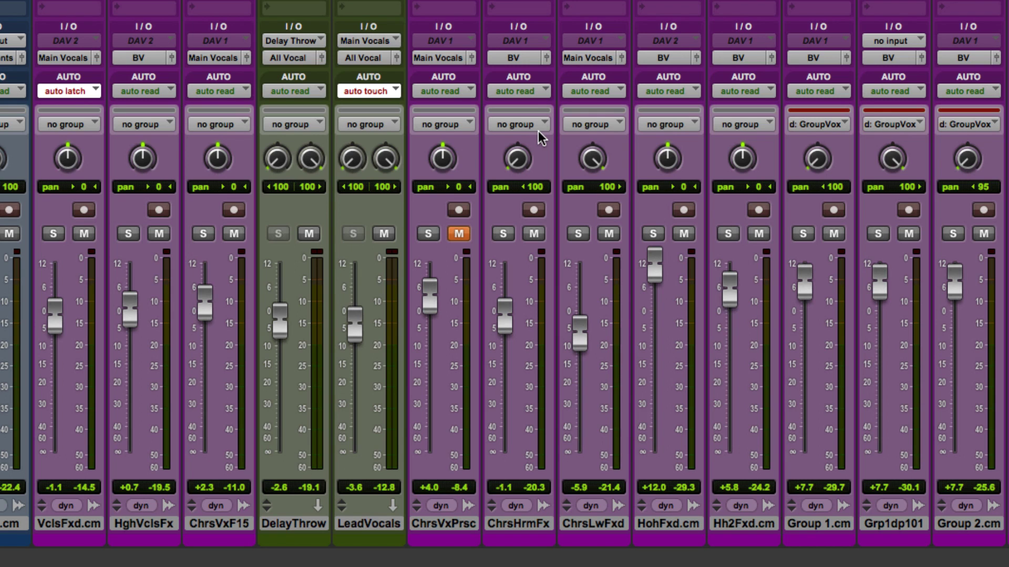
pyautogui.hscroll(-5, 527, 160)
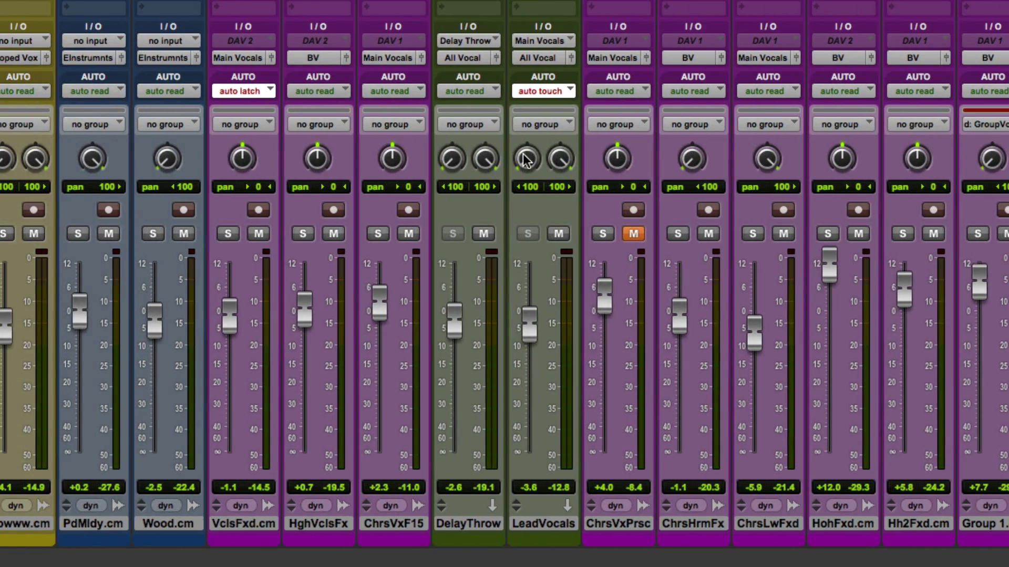
pyautogui.hscroll(-8, 524, 160)
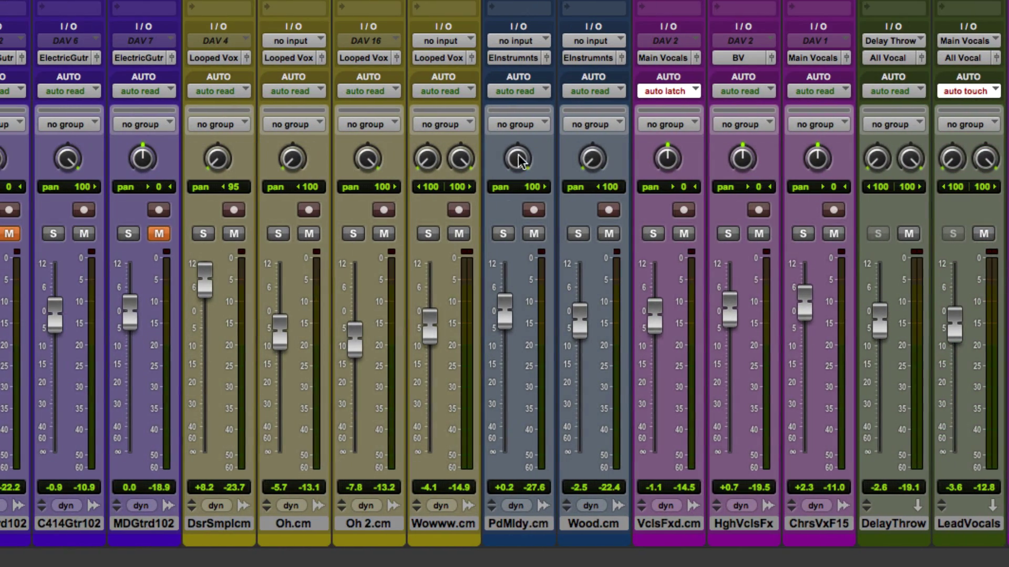
# Solo C414Gtr102 to listen to its panning, and clear the solo
pyautogui.hscroll(-4, 519, 160)
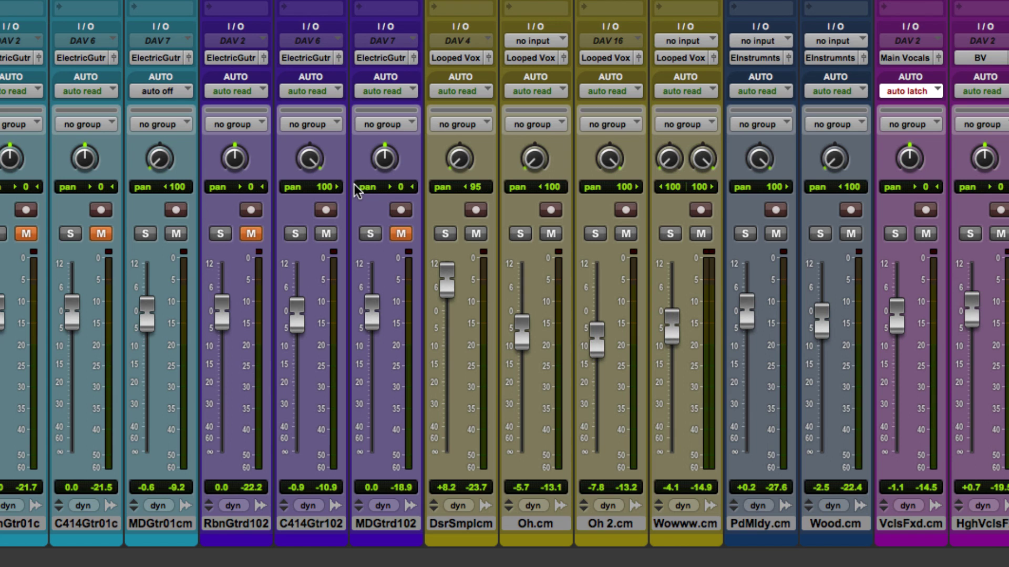
pyautogui.click(295, 233)
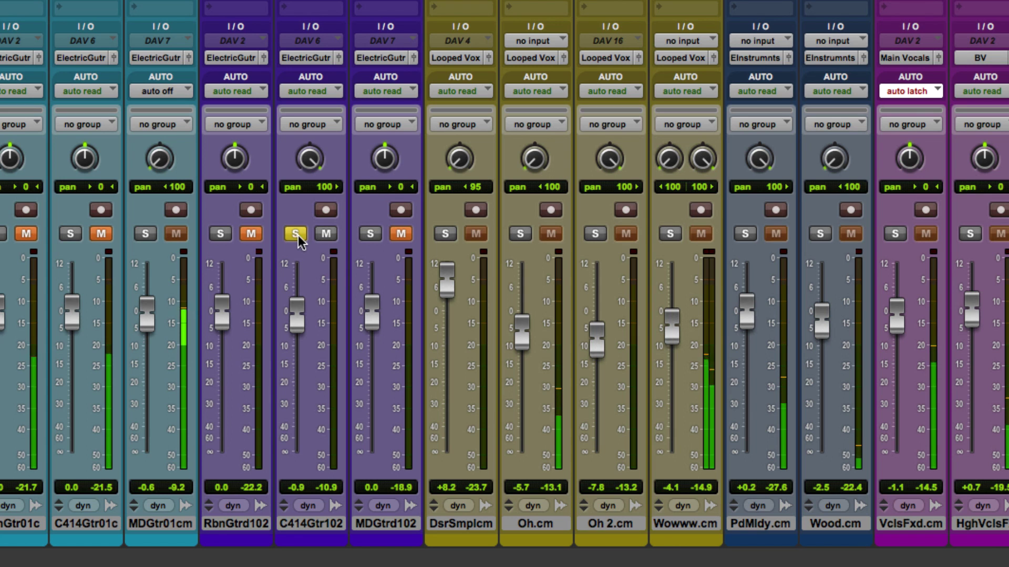
pyautogui.click(295, 233)
# Solo GuitarHI.cm to listen to it, pan it 19 left, and clear the solo
pyautogui.hscroll(-5, 168, 239)
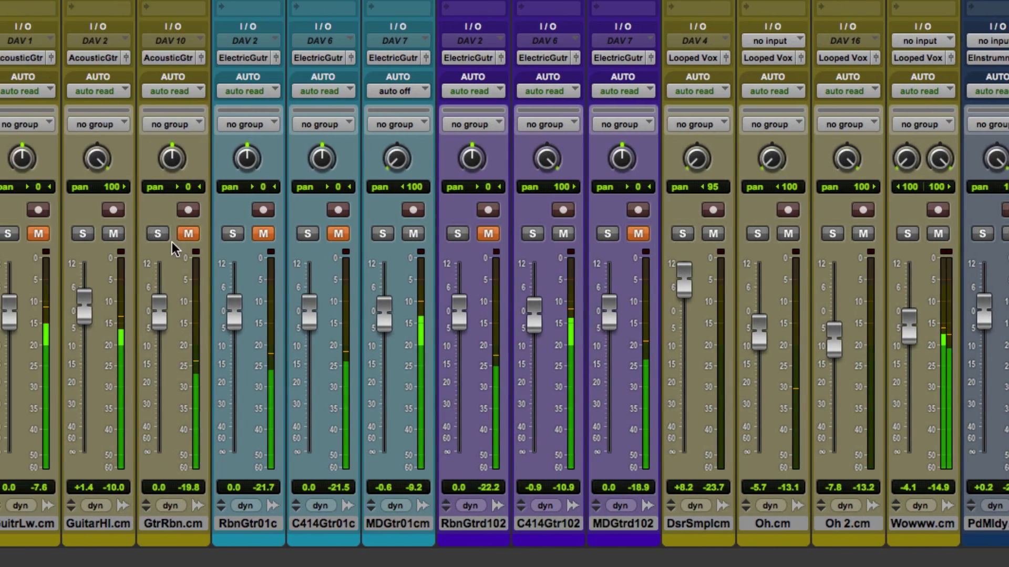
pyautogui.click(85, 234)
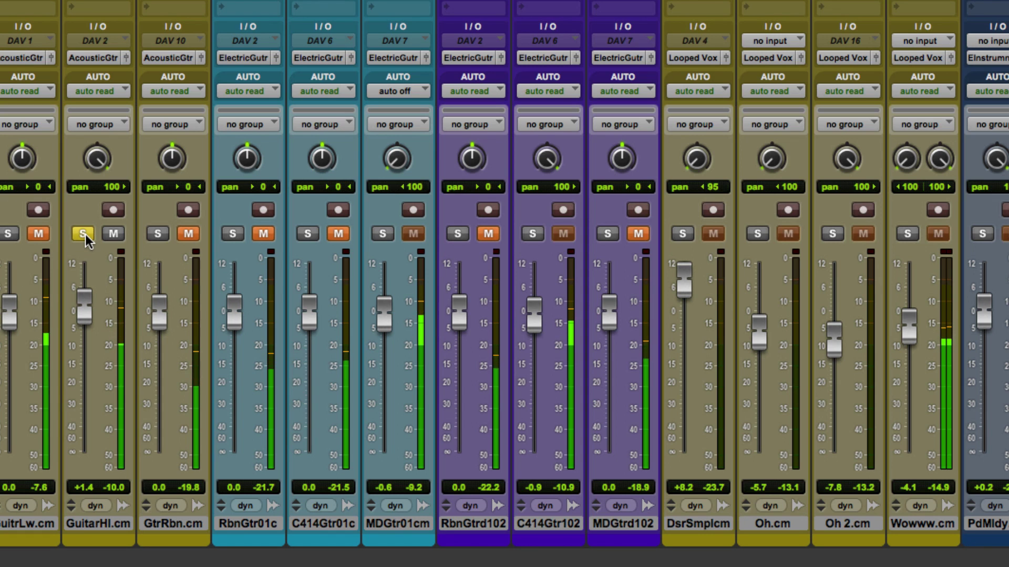
pyautogui.click(85, 234)
pyautogui.moveTo(97, 152); pyautogui.dragTo(95, 158)
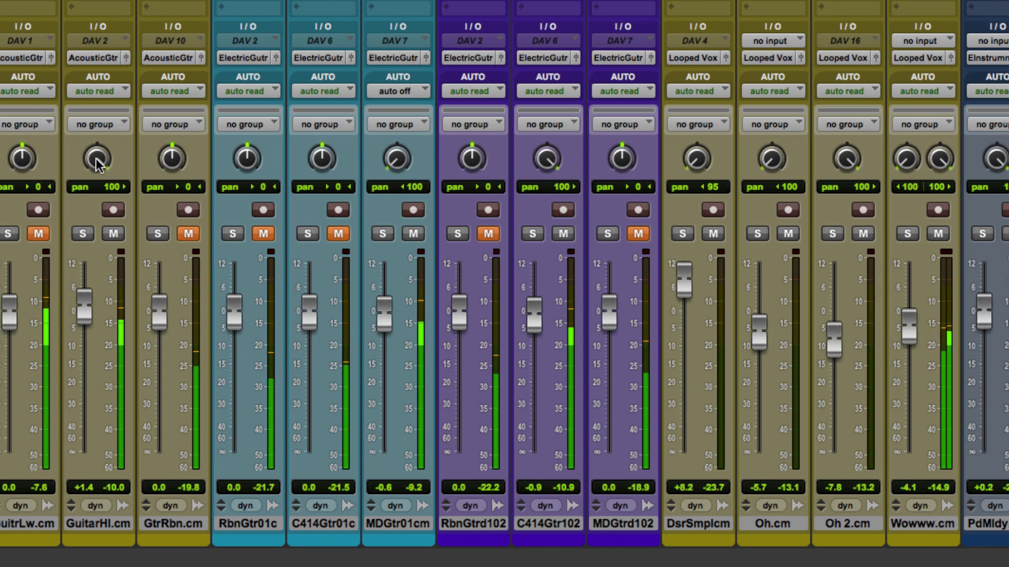
pyautogui.click(82, 235)
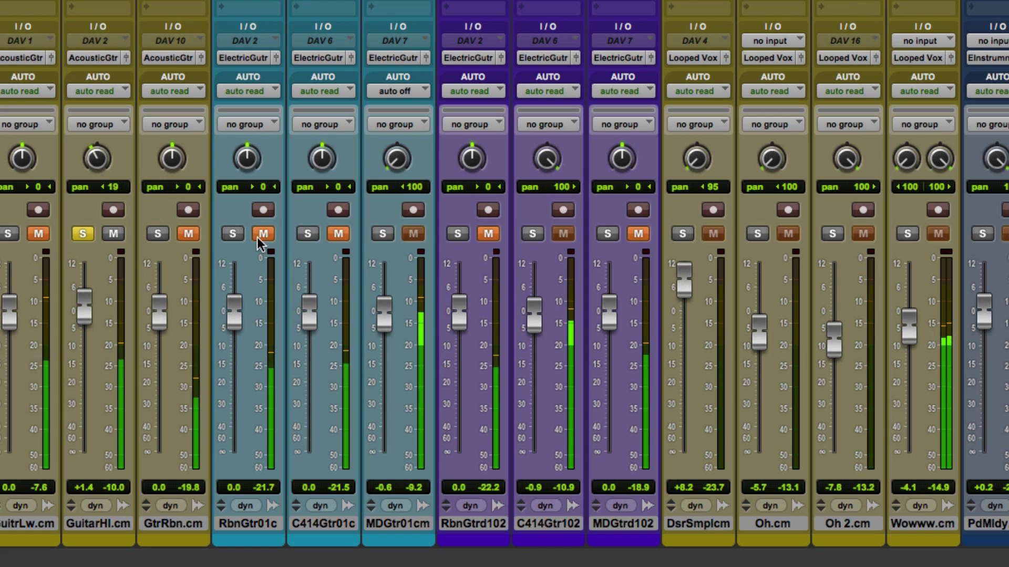
pyautogui.click(84, 234)
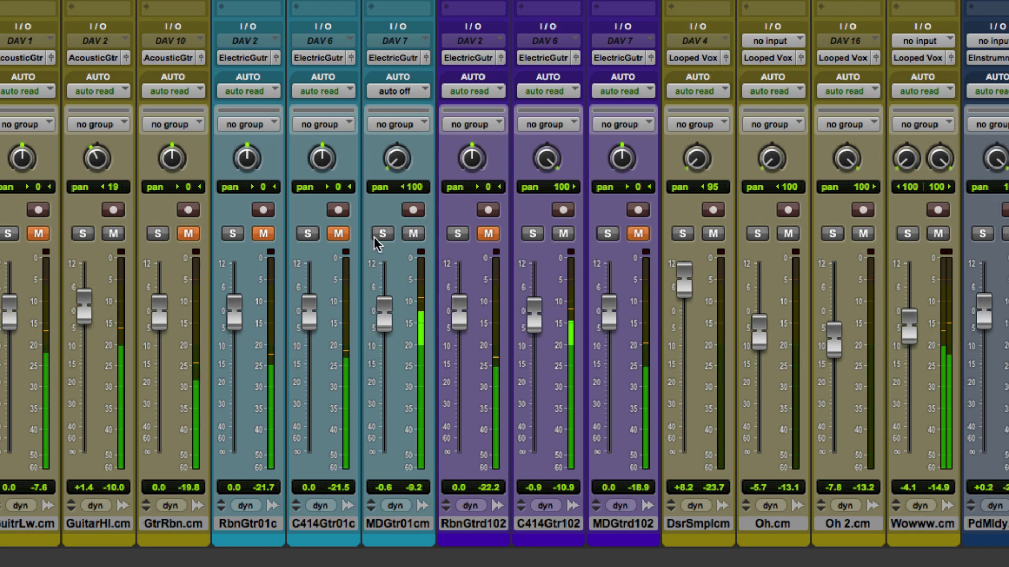
# Solo the electric guitar tracks MDGtr01cm and C414Gtr102 in turn to compare their panning, clearing each solo
pyautogui.click(374, 236)
pyautogui.click(382, 233)
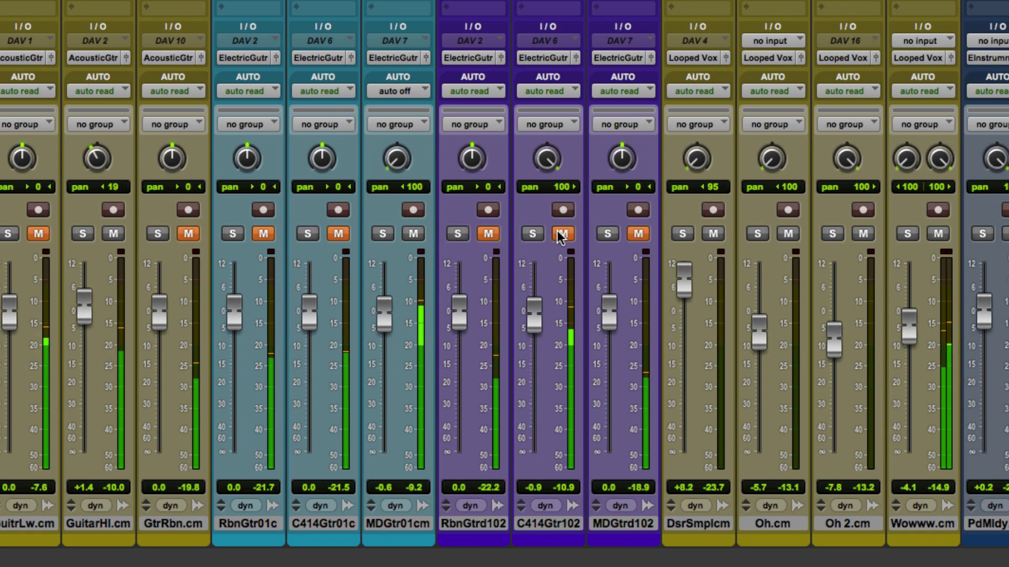
pyautogui.click(532, 233)
pyautogui.click(532, 234)
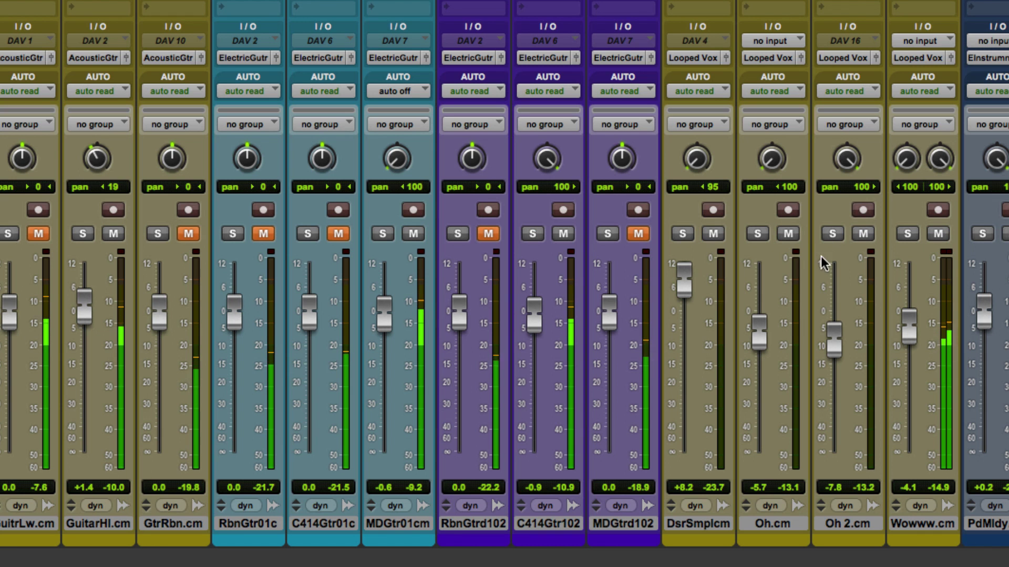
# Audition GuitarHI.cm in solo, clear the solo, and set its pan to 50 left
pyautogui.hscroll(-3, 604, 251)
pyautogui.hscroll(-5, 527, 247)
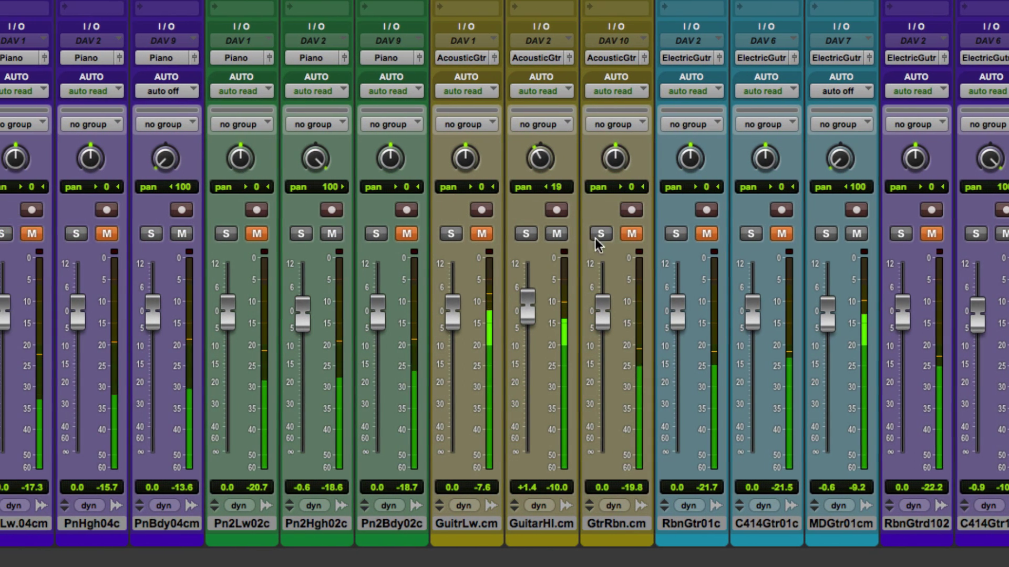
pyautogui.click(526, 233)
pyautogui.click(526, 233)
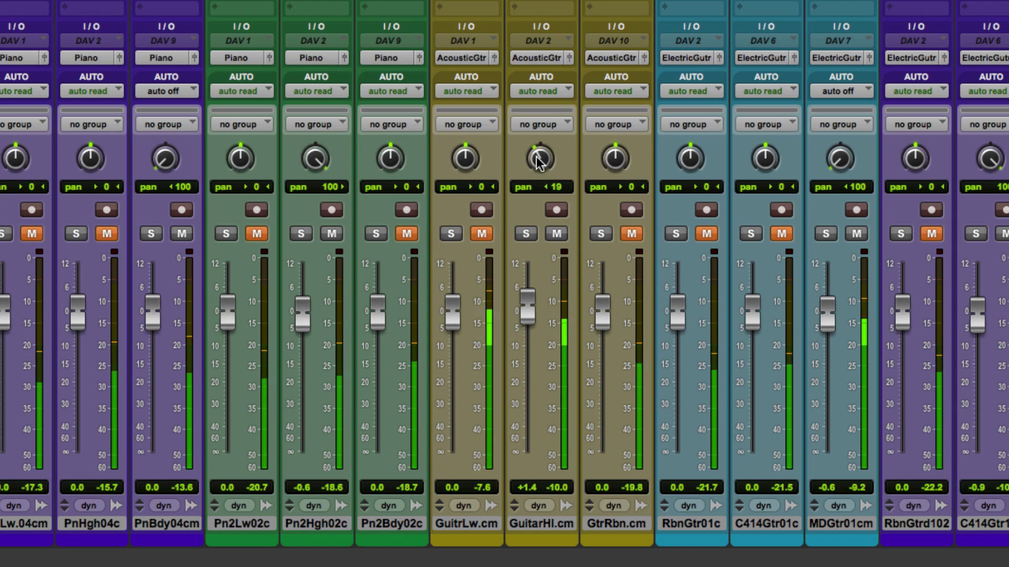
pyautogui.moveTo(534, 166); pyautogui.dragTo(533, 169)
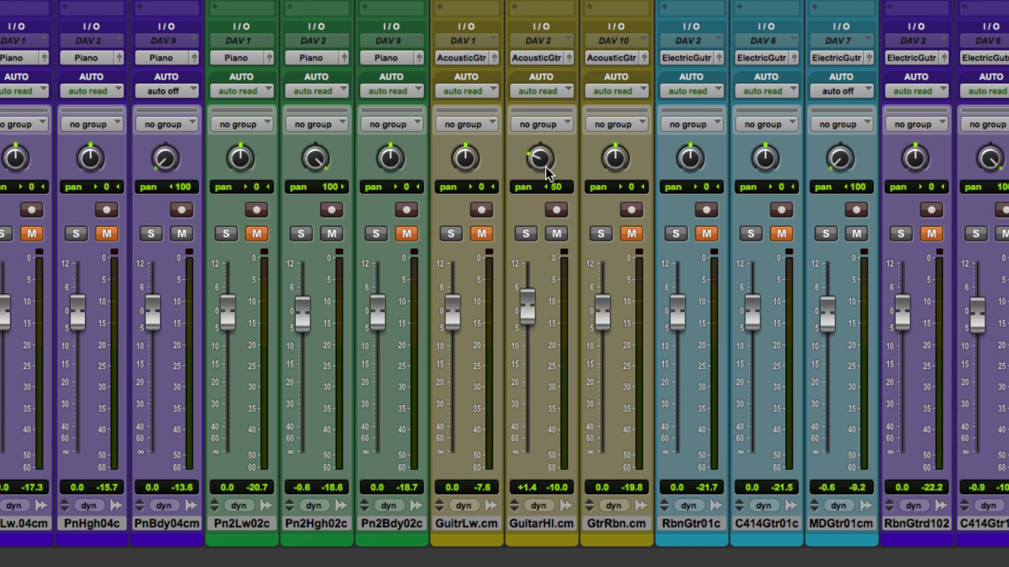
# Solo the piano tracks PnBdy04cm and Pn2Hgh02c, pan them 51 left and 51 right, and clear both solos
pyautogui.press('space')
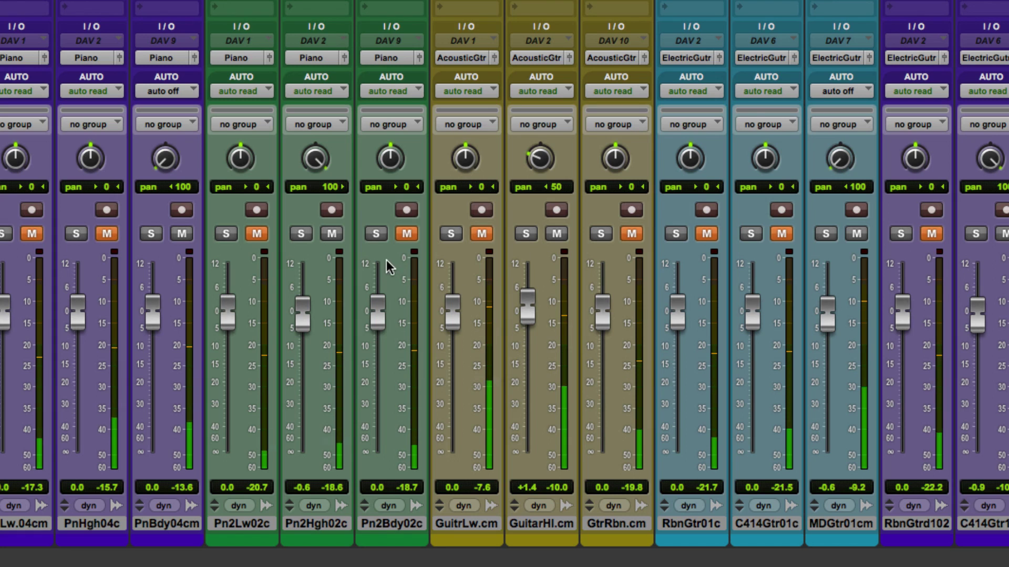
pyautogui.click(303, 234)
pyautogui.click(302, 231)
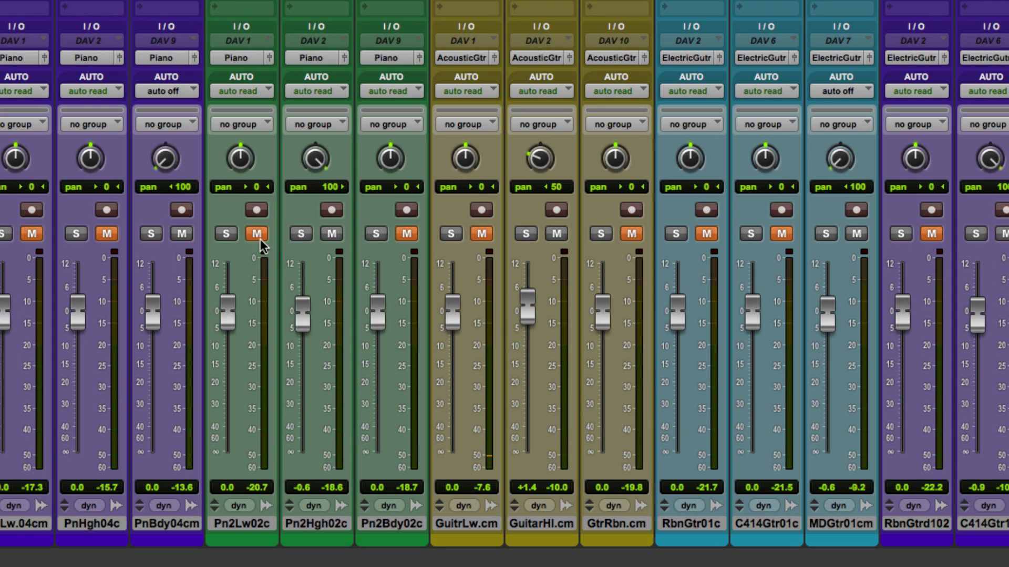
pyautogui.click(150, 234)
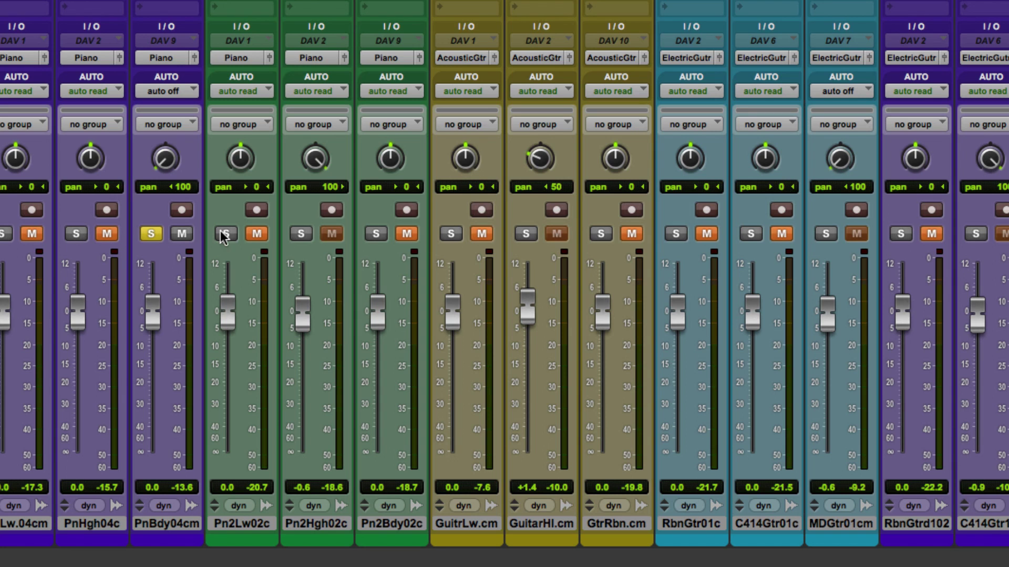
pyautogui.press('space')
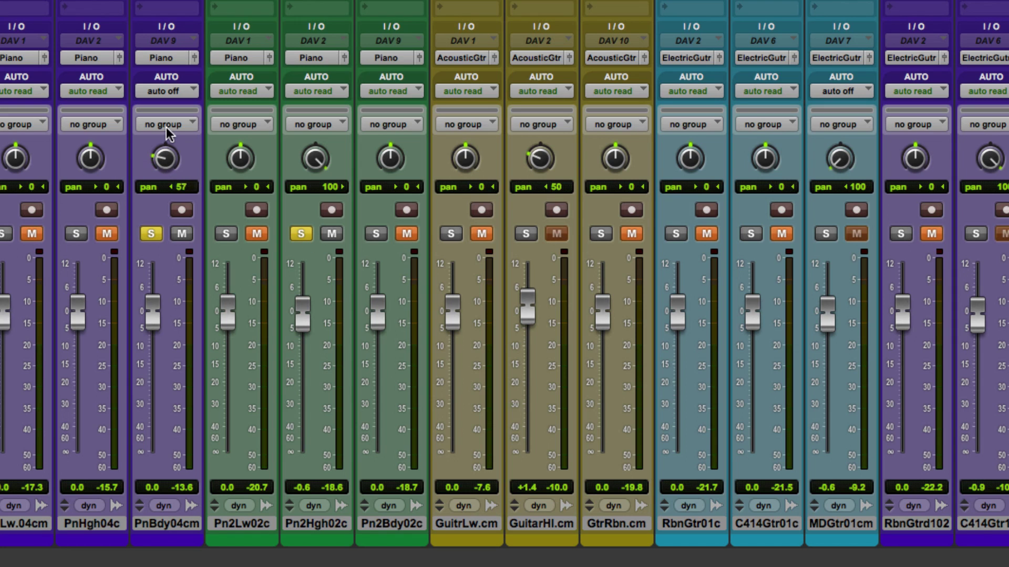
pyautogui.moveTo(166, 127); pyautogui.dragTo(166, 125)
pyautogui.moveTo(317, 188); pyautogui.dragTo(317, 191)
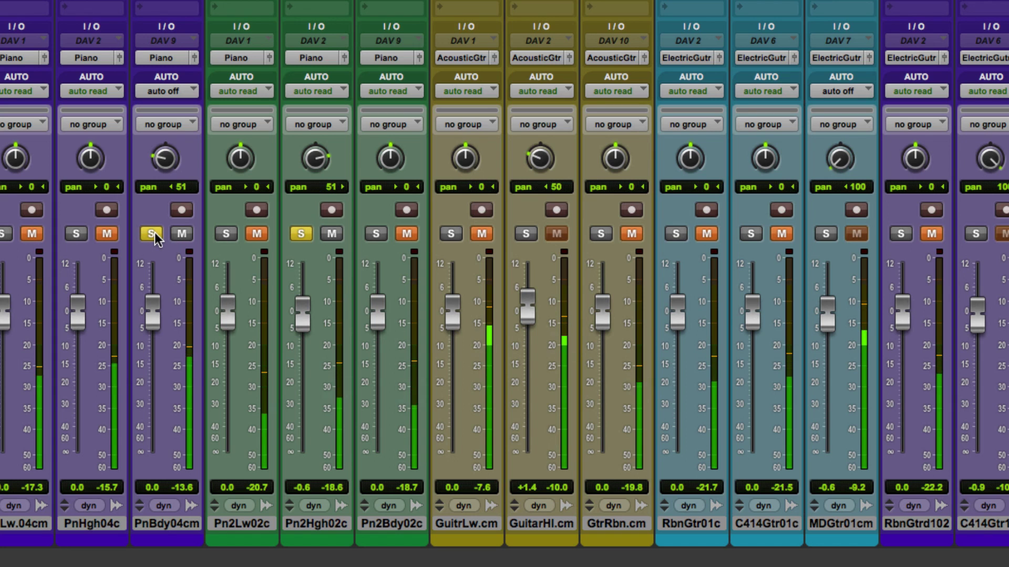
pyautogui.click(152, 233)
pyautogui.click(301, 234)
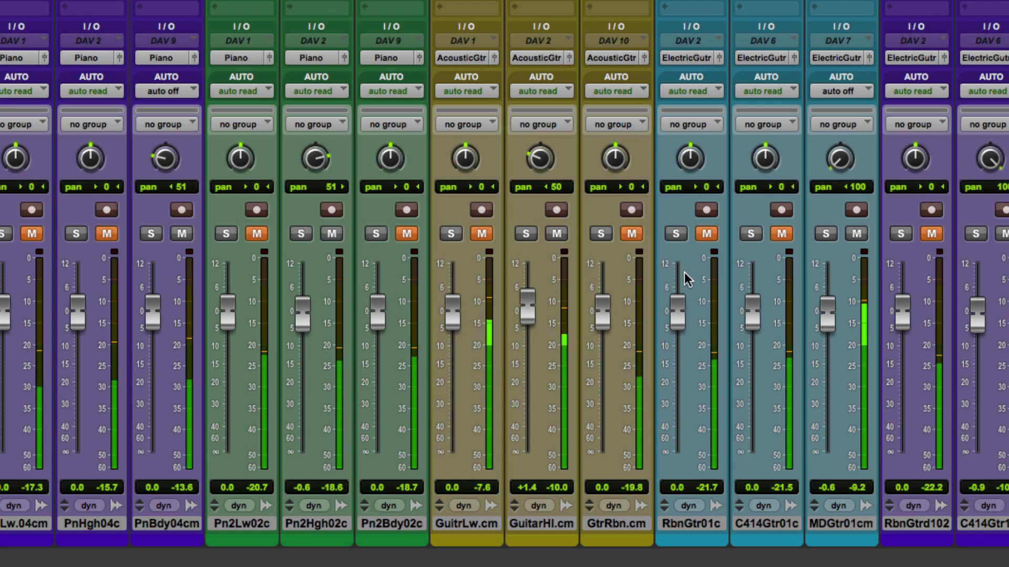
# Recheck C414Gtr102 in solo against the repanned piano and acoustic guitar tracks, and clear its solo
pyautogui.hscroll(3, 818, 273)
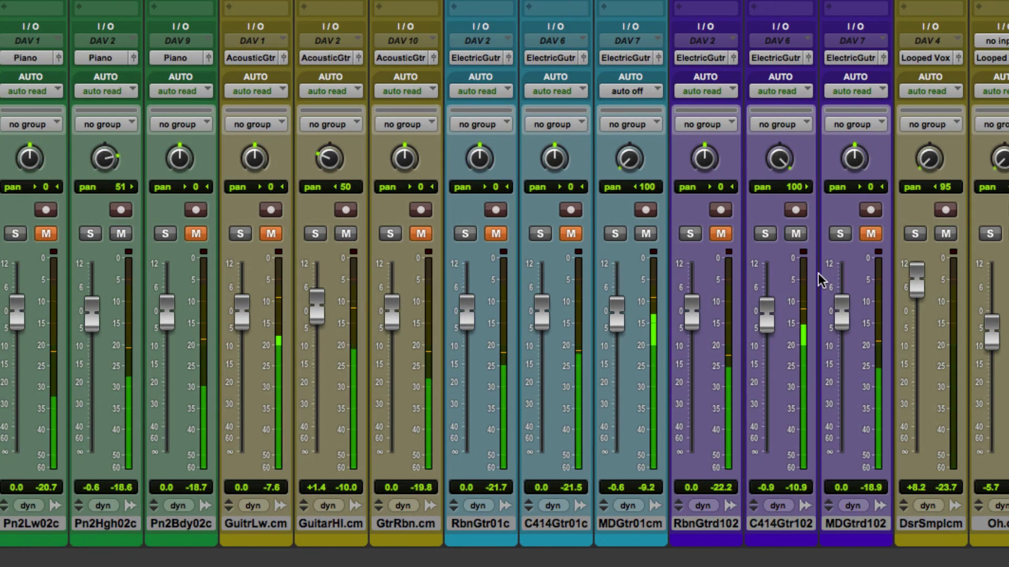
pyautogui.hscroll(2, 642, 271)
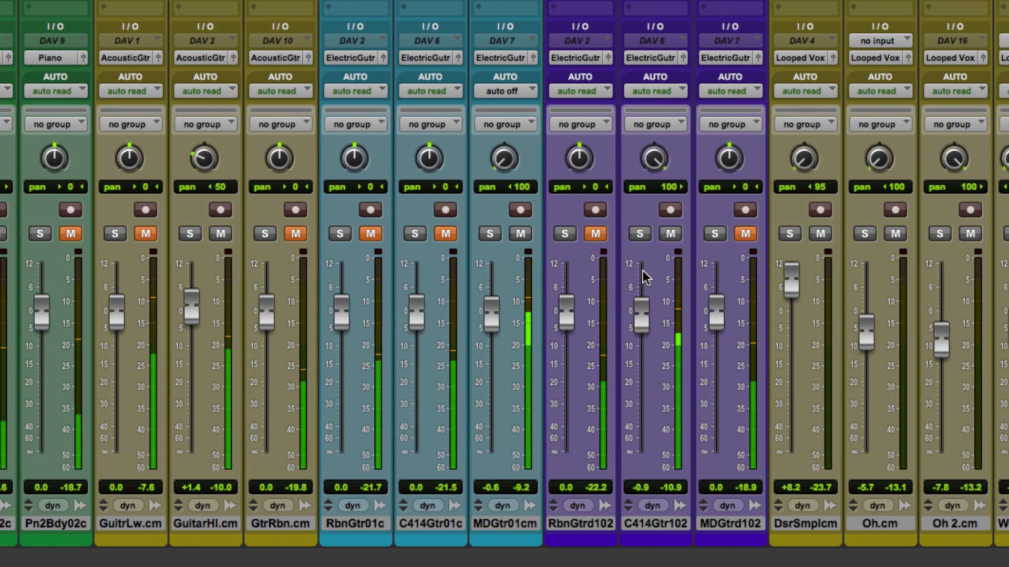
pyautogui.hscroll(2, 645, 278)
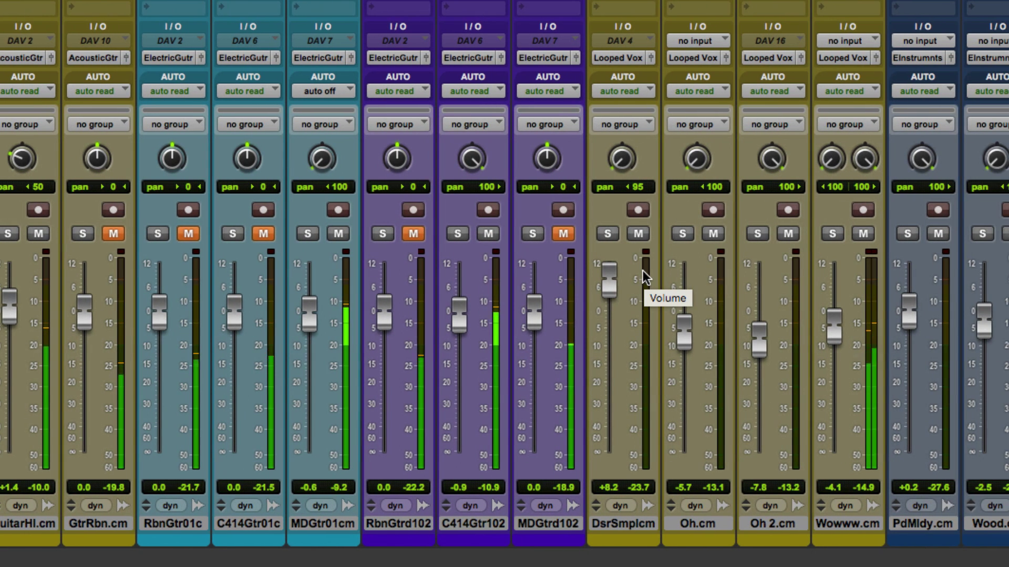
pyautogui.hscroll(1, 645, 277)
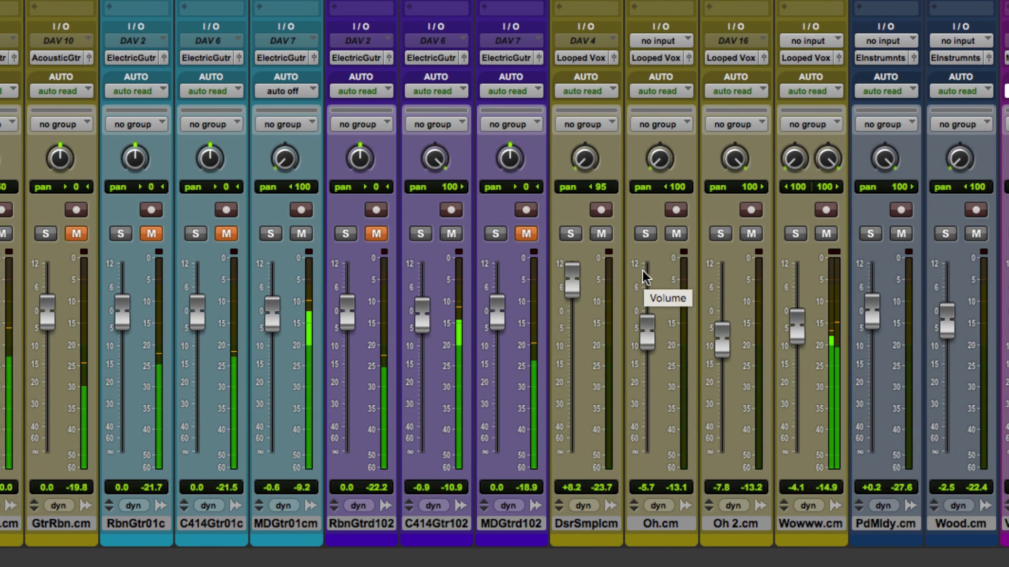
pyautogui.click(422, 233)
pyautogui.click(423, 233)
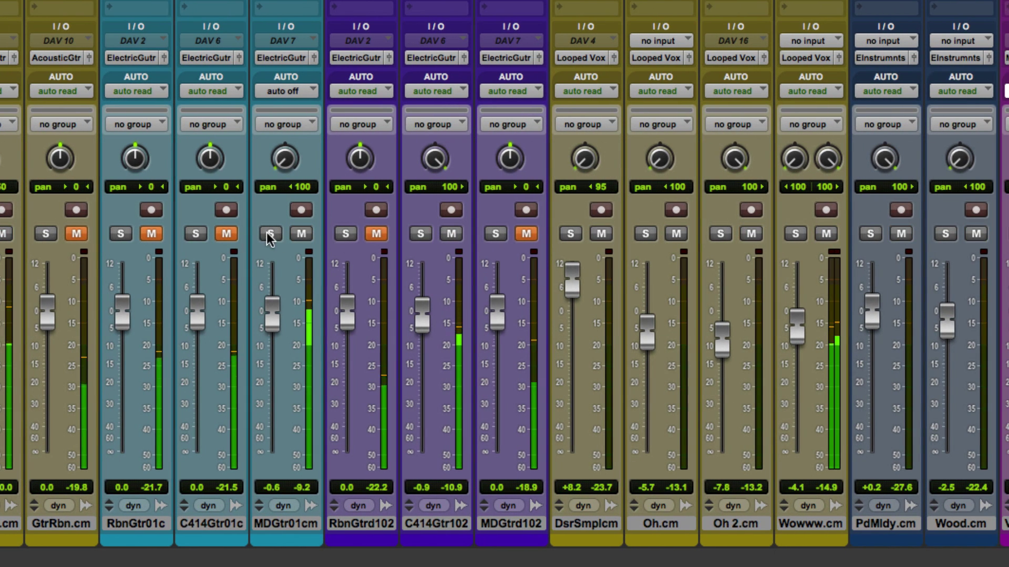
# Solo MDGtr01cm briefly, clear the solo, and look over the pan positions of the looped vocal, instrument and main vocal tracks
pyautogui.click(269, 234)
pyautogui.click(269, 233)
pyautogui.hscroll(3, 906, 234)
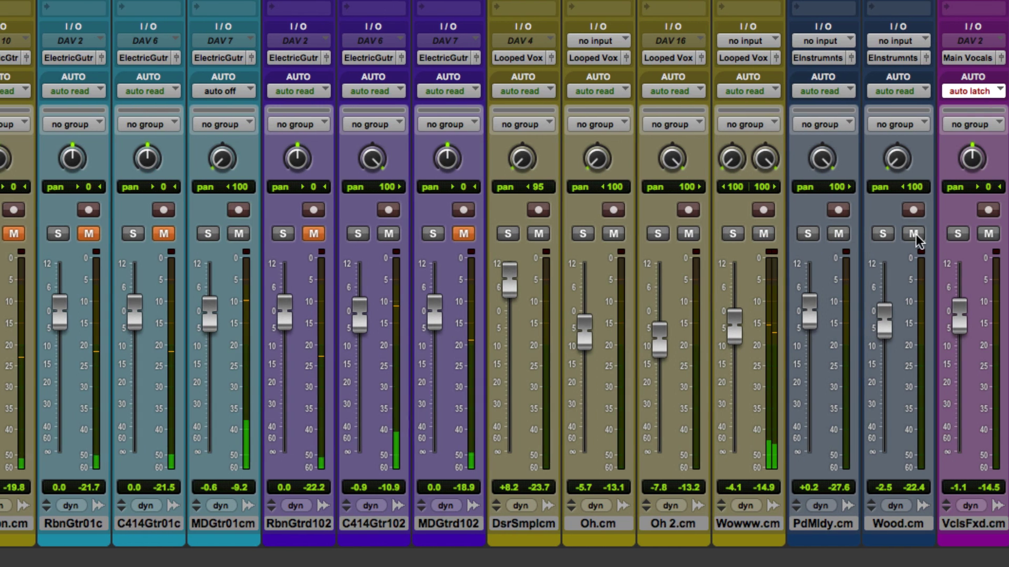
pyautogui.hscroll(3, 916, 234)
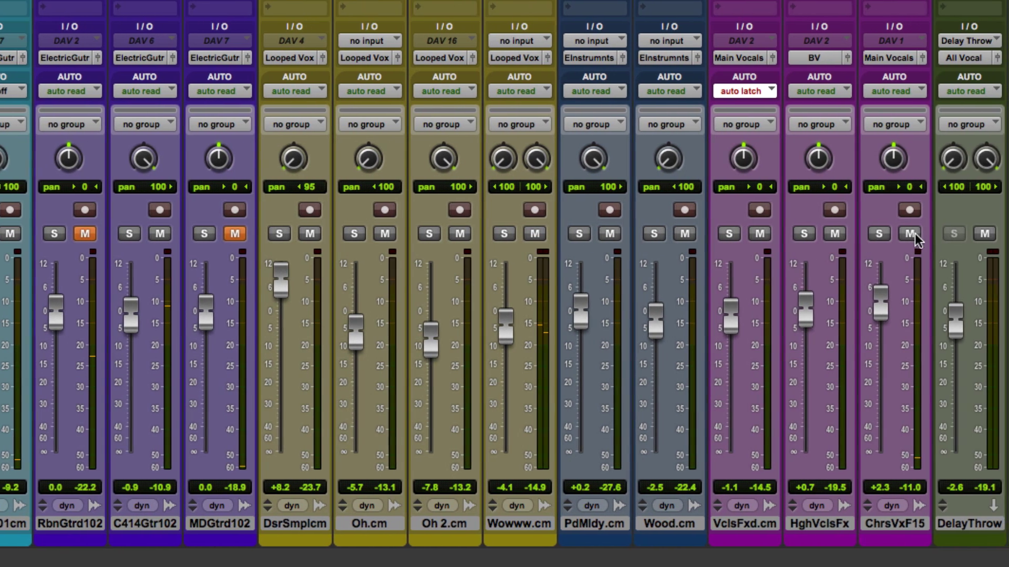
pyautogui.hscroll(3, 914, 235)
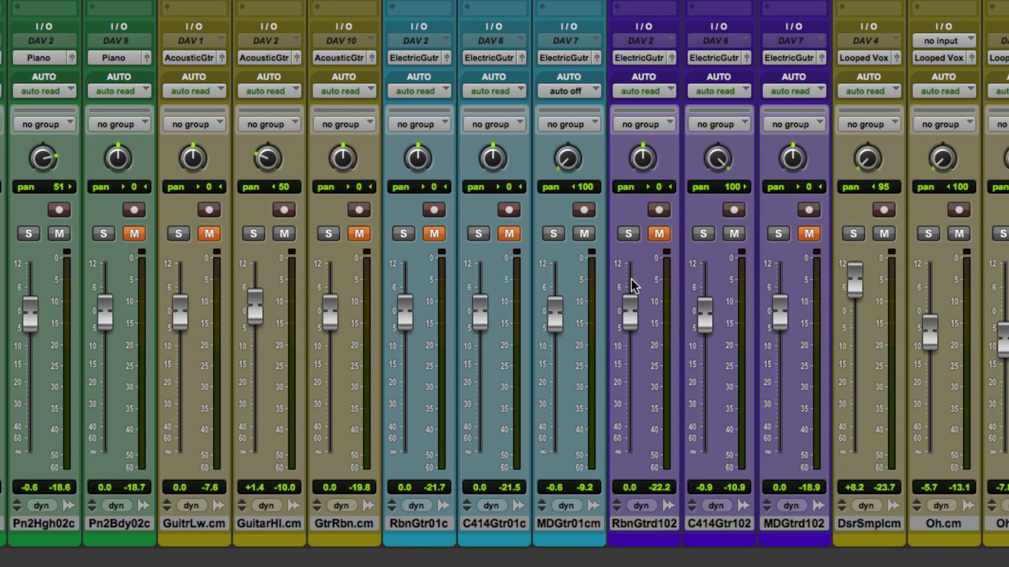
# Play the mix and pan the electronic drum track E plop.cm 45 right
pyautogui.press('space')
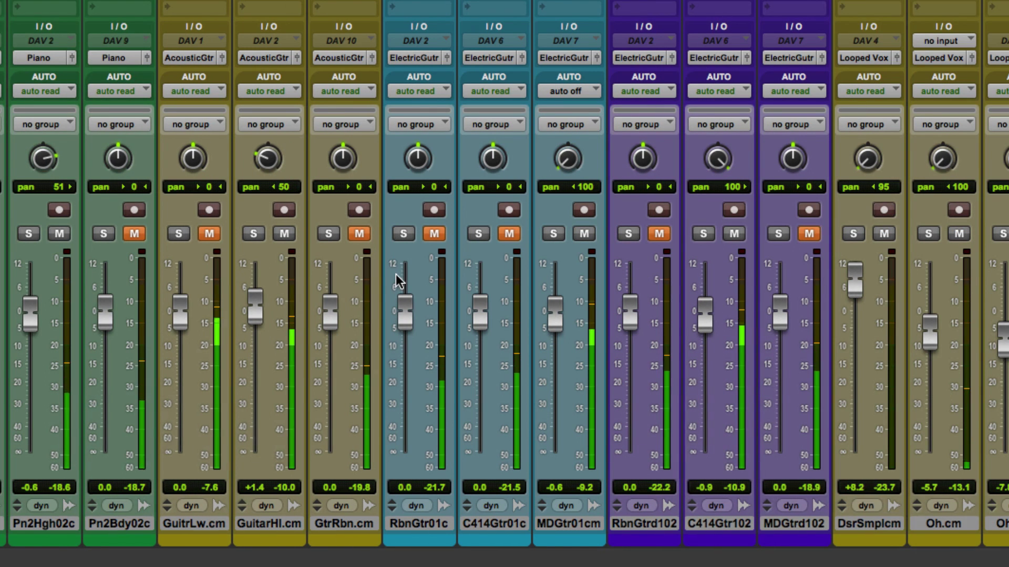
pyautogui.hscroll(-2, 396, 274)
pyautogui.hscroll(-7, 396, 275)
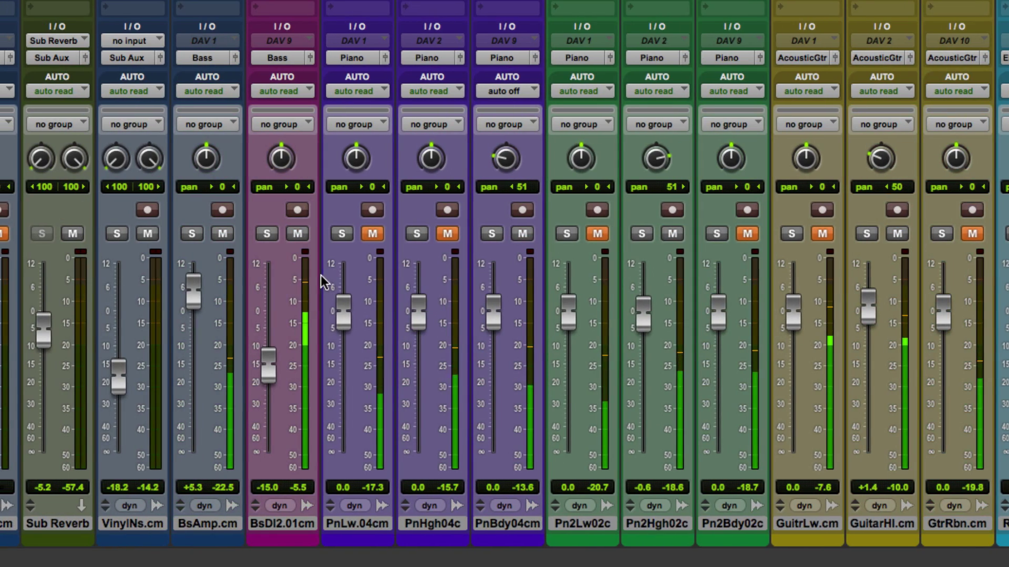
pyautogui.hscroll(-5, 317, 275)
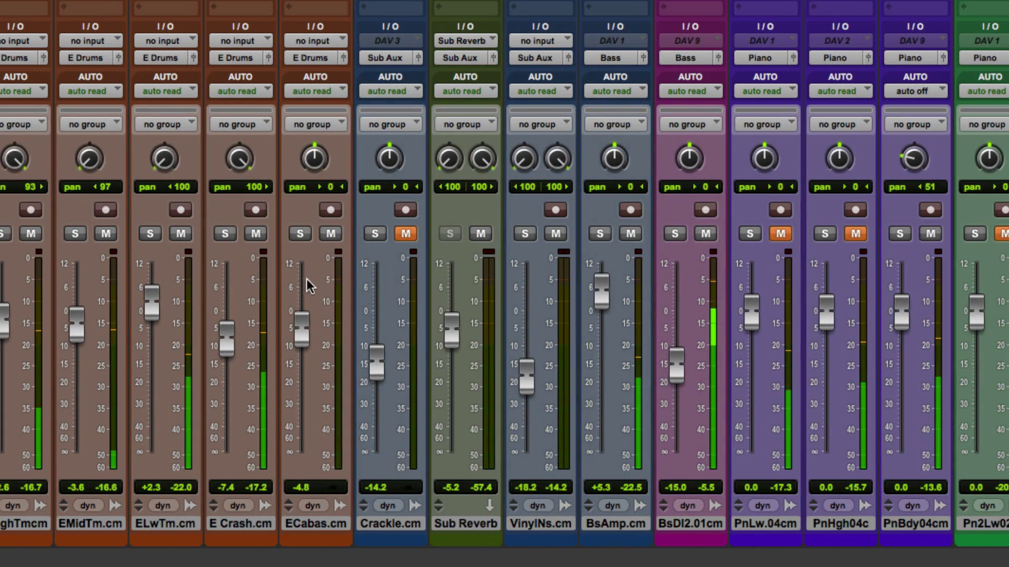
pyautogui.hscroll(-4, 307, 280)
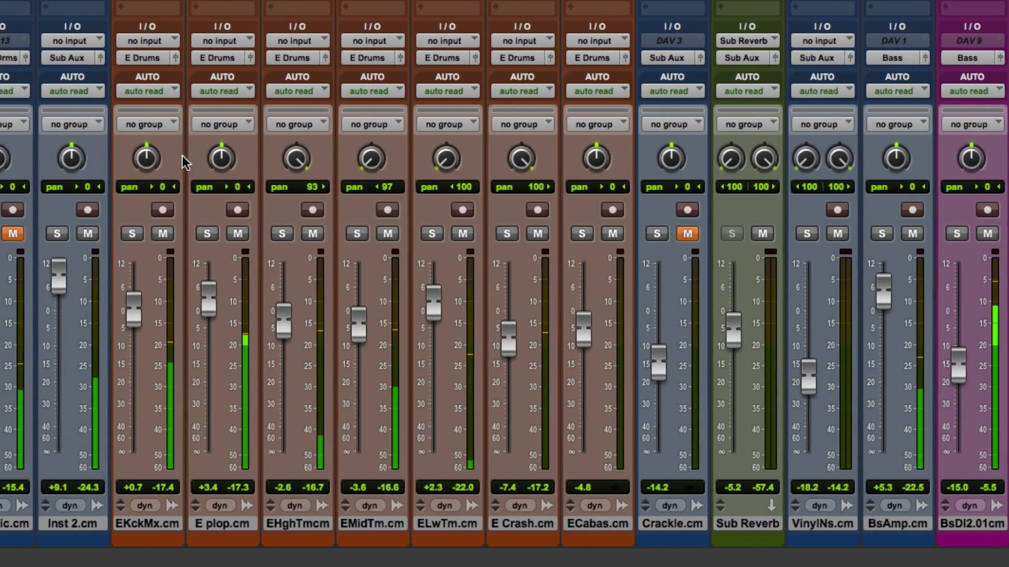
pyautogui.moveTo(226, 160); pyautogui.dragTo(226, 126)
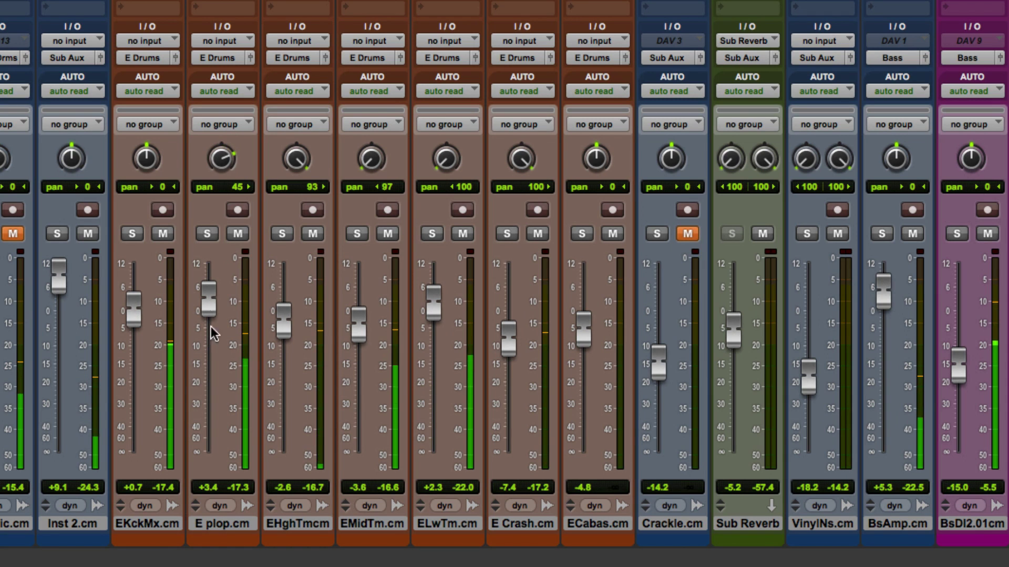
pyautogui.moveTo(210, 314); pyautogui.dragTo(212, 313)
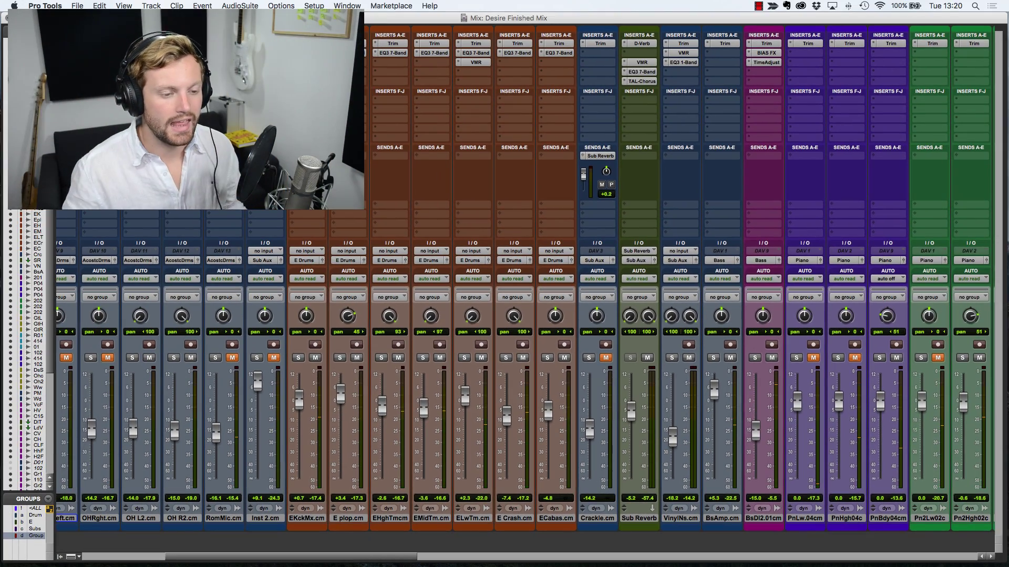
# Examine the panning across the mixer from the electronic drums through the guitars, vocals and effects returns to the Sub Master
pyautogui.hscroll(3, 499, 244)
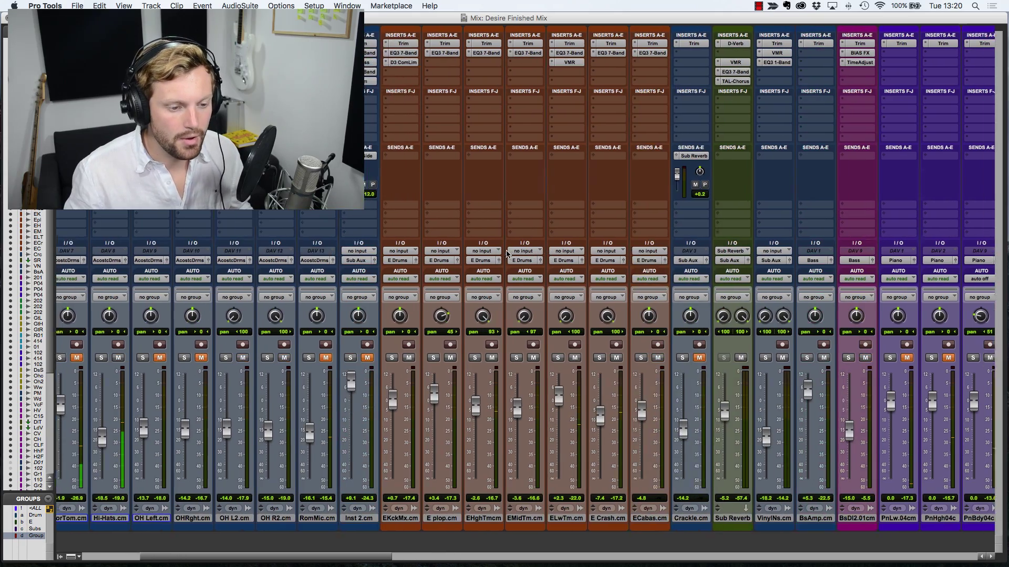
pyautogui.hscroll(20, 503, 254)
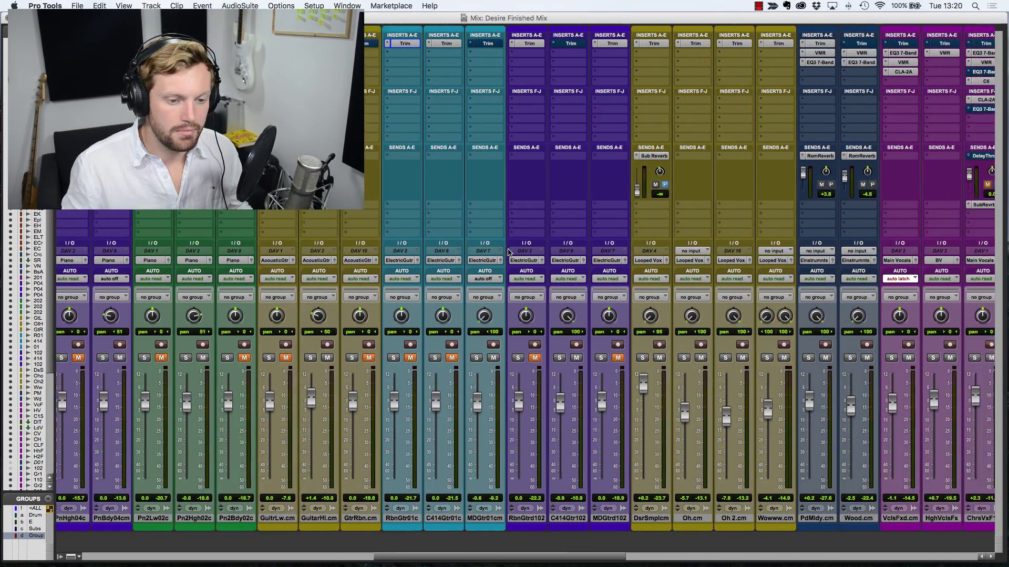
pyautogui.hscroll(15, 513, 250)
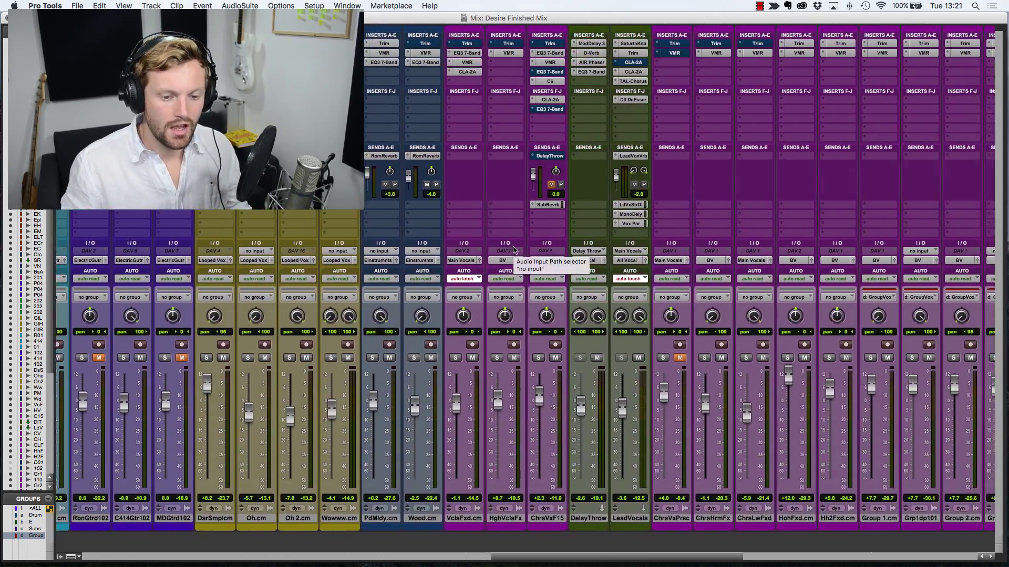
pyautogui.hscroll(7, 513, 250)
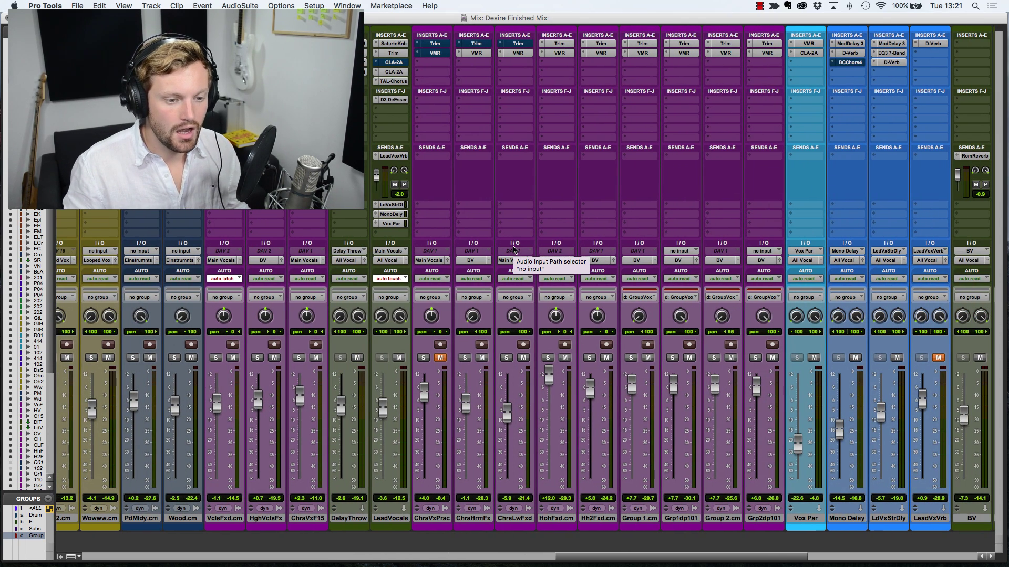
pyautogui.hscroll(9, 515, 247)
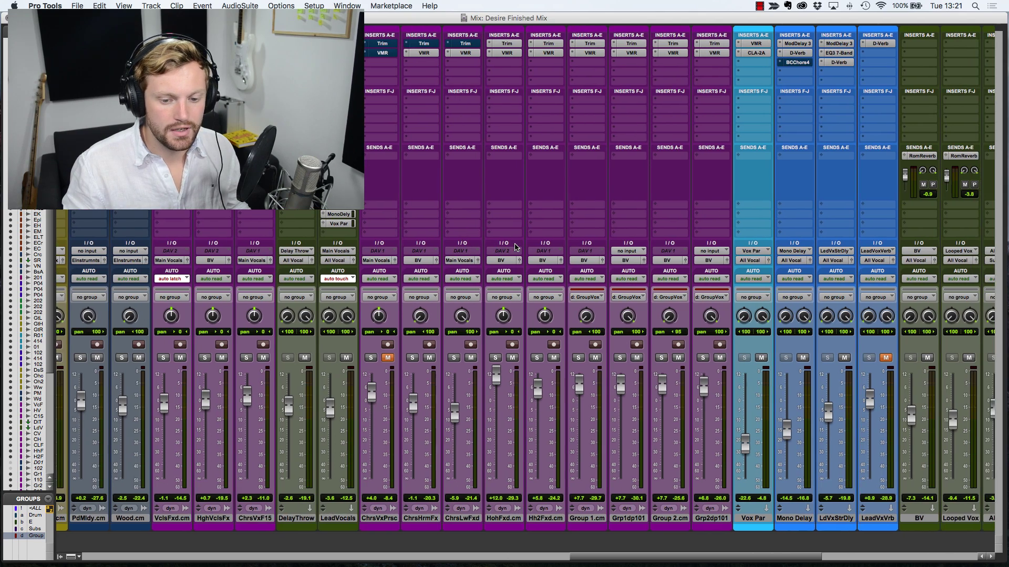
pyautogui.hscroll(3, 515, 247)
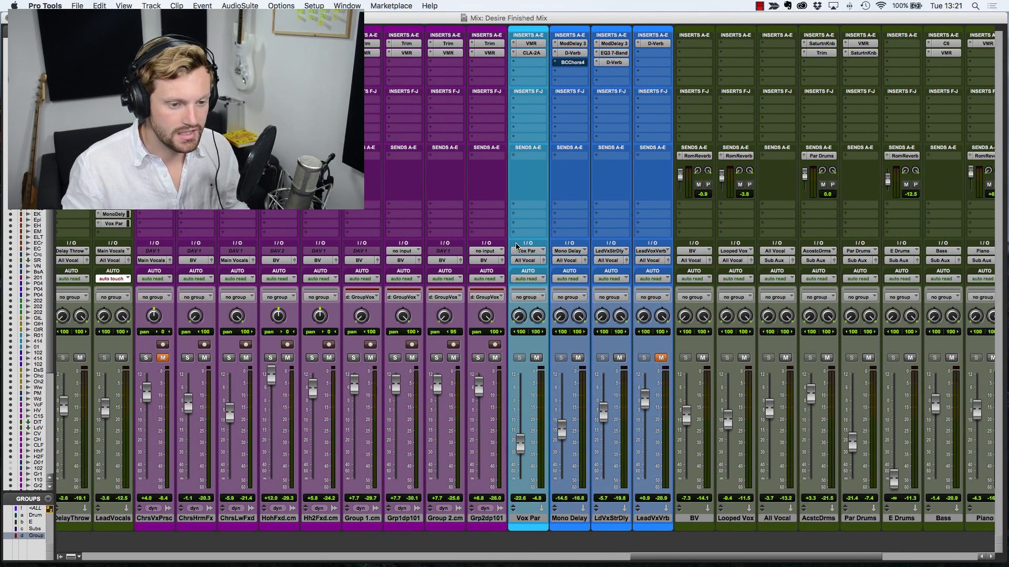
pyautogui.hscroll(14, 516, 246)
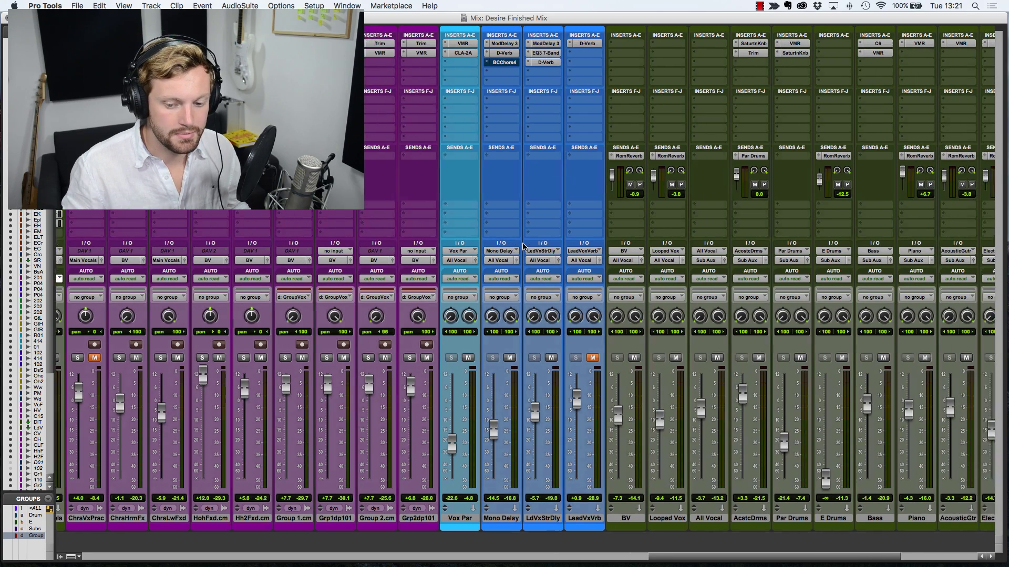
pyautogui.hscroll(1, 528, 243)
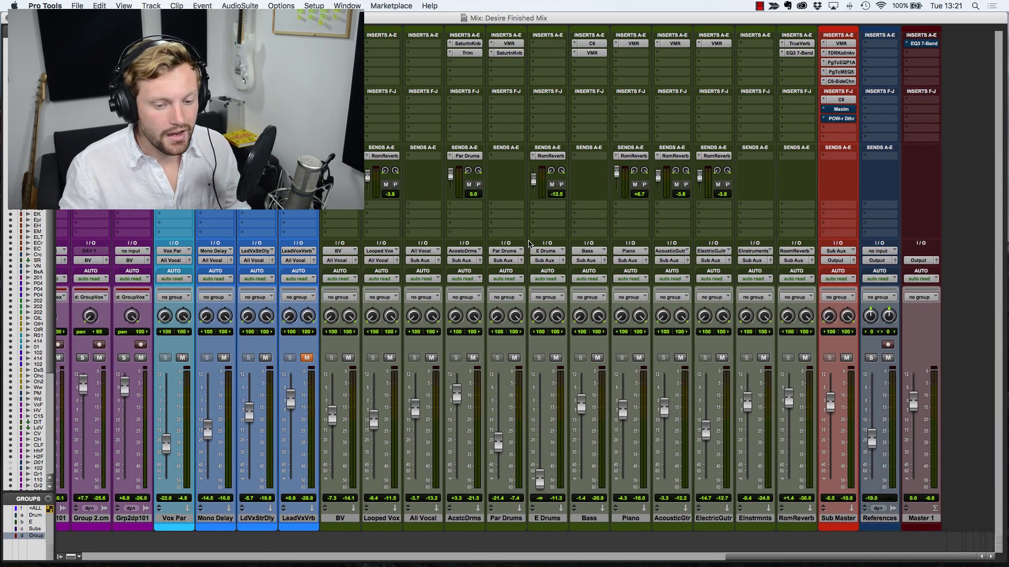